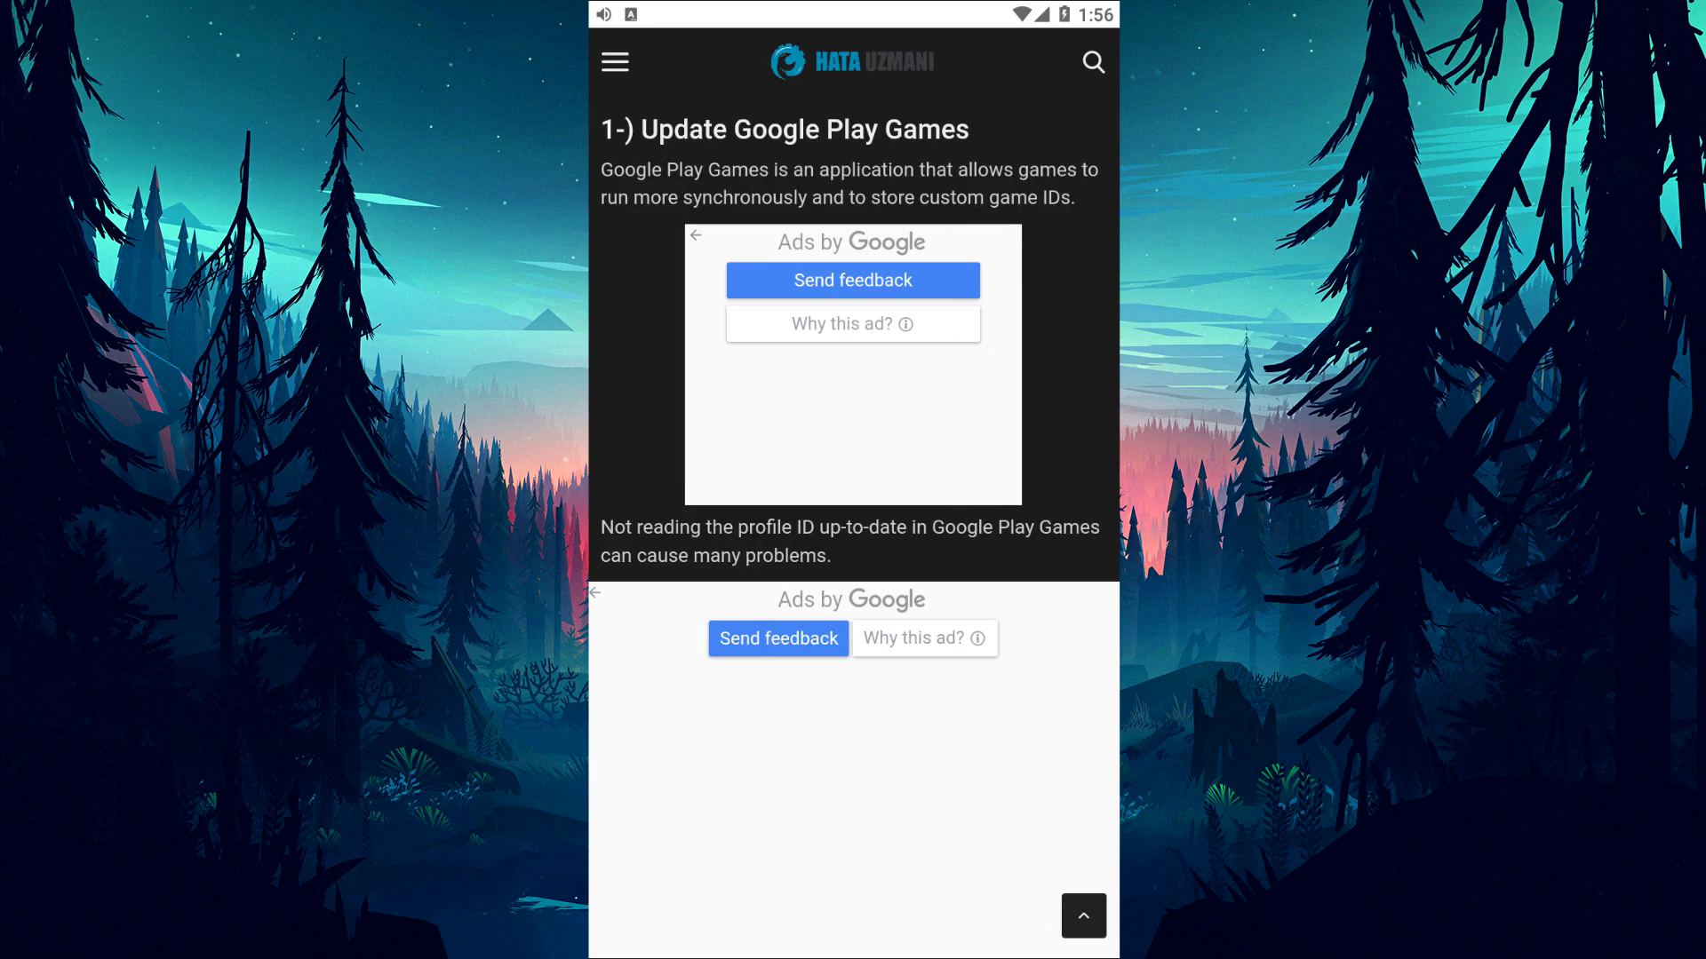
Switch to the Play Store, search for "Google play games" and open the Google Play Games app page.
{"action": "scroll", "coordinate": [853, 533], "scroll_direction": "down", "scroll_amount": 4}
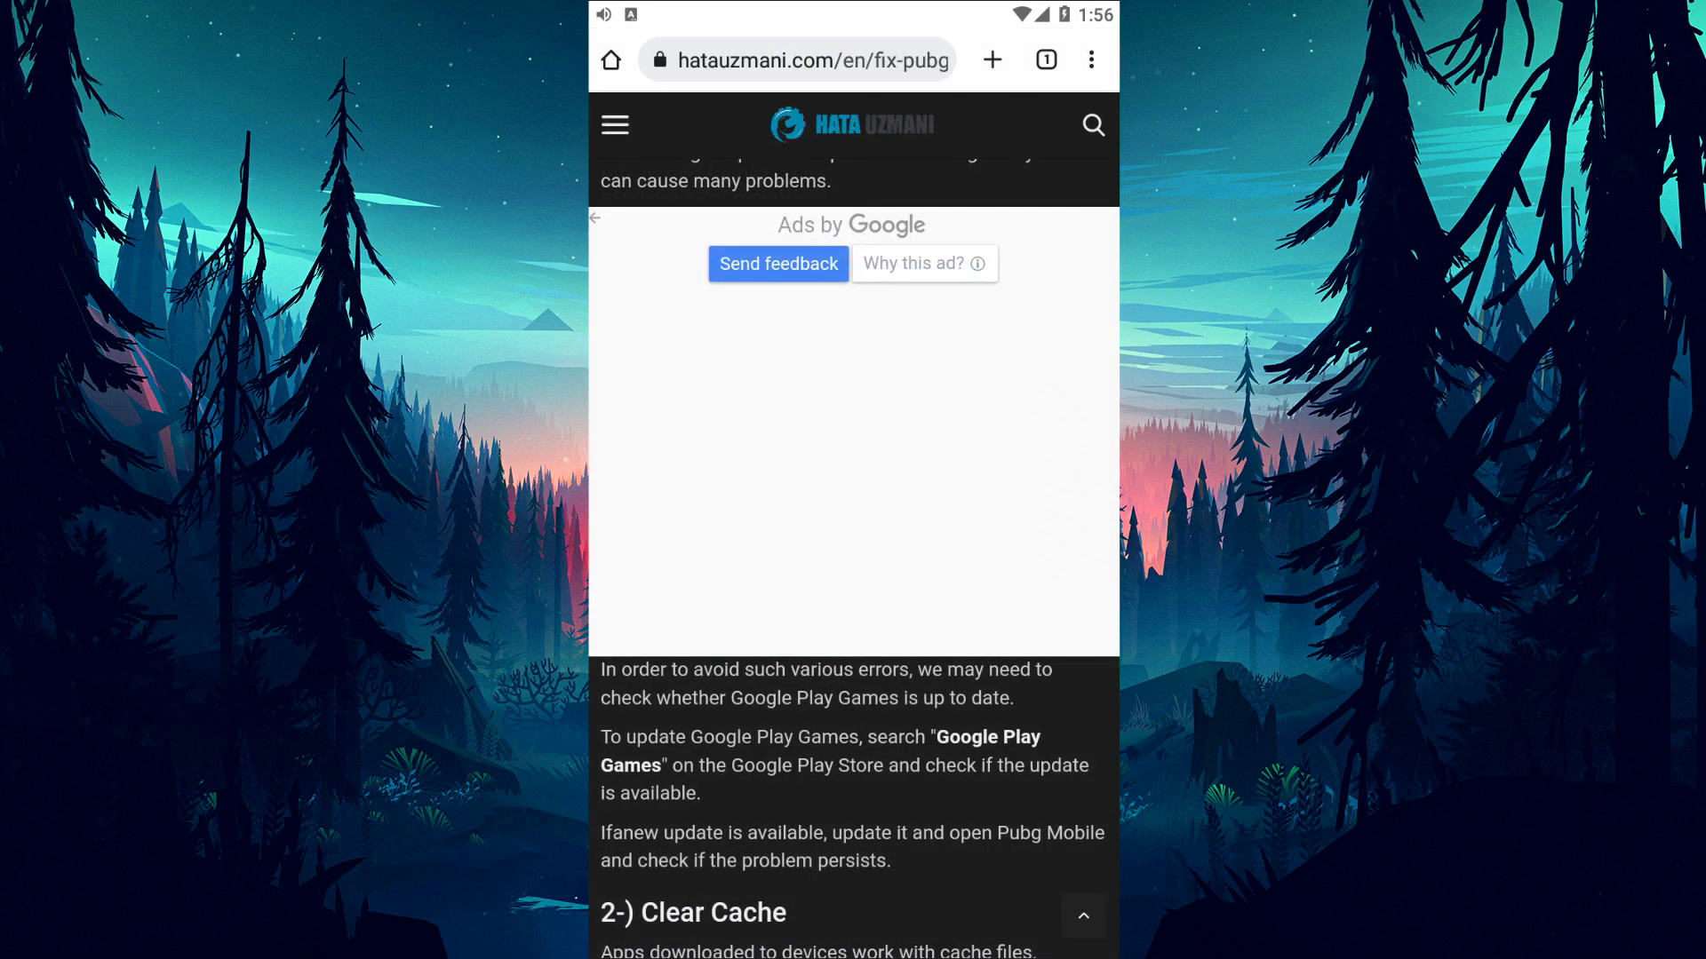
{"action": "key", "text": "Home"}
{"action": "left_click", "coordinate": [854, 307]}
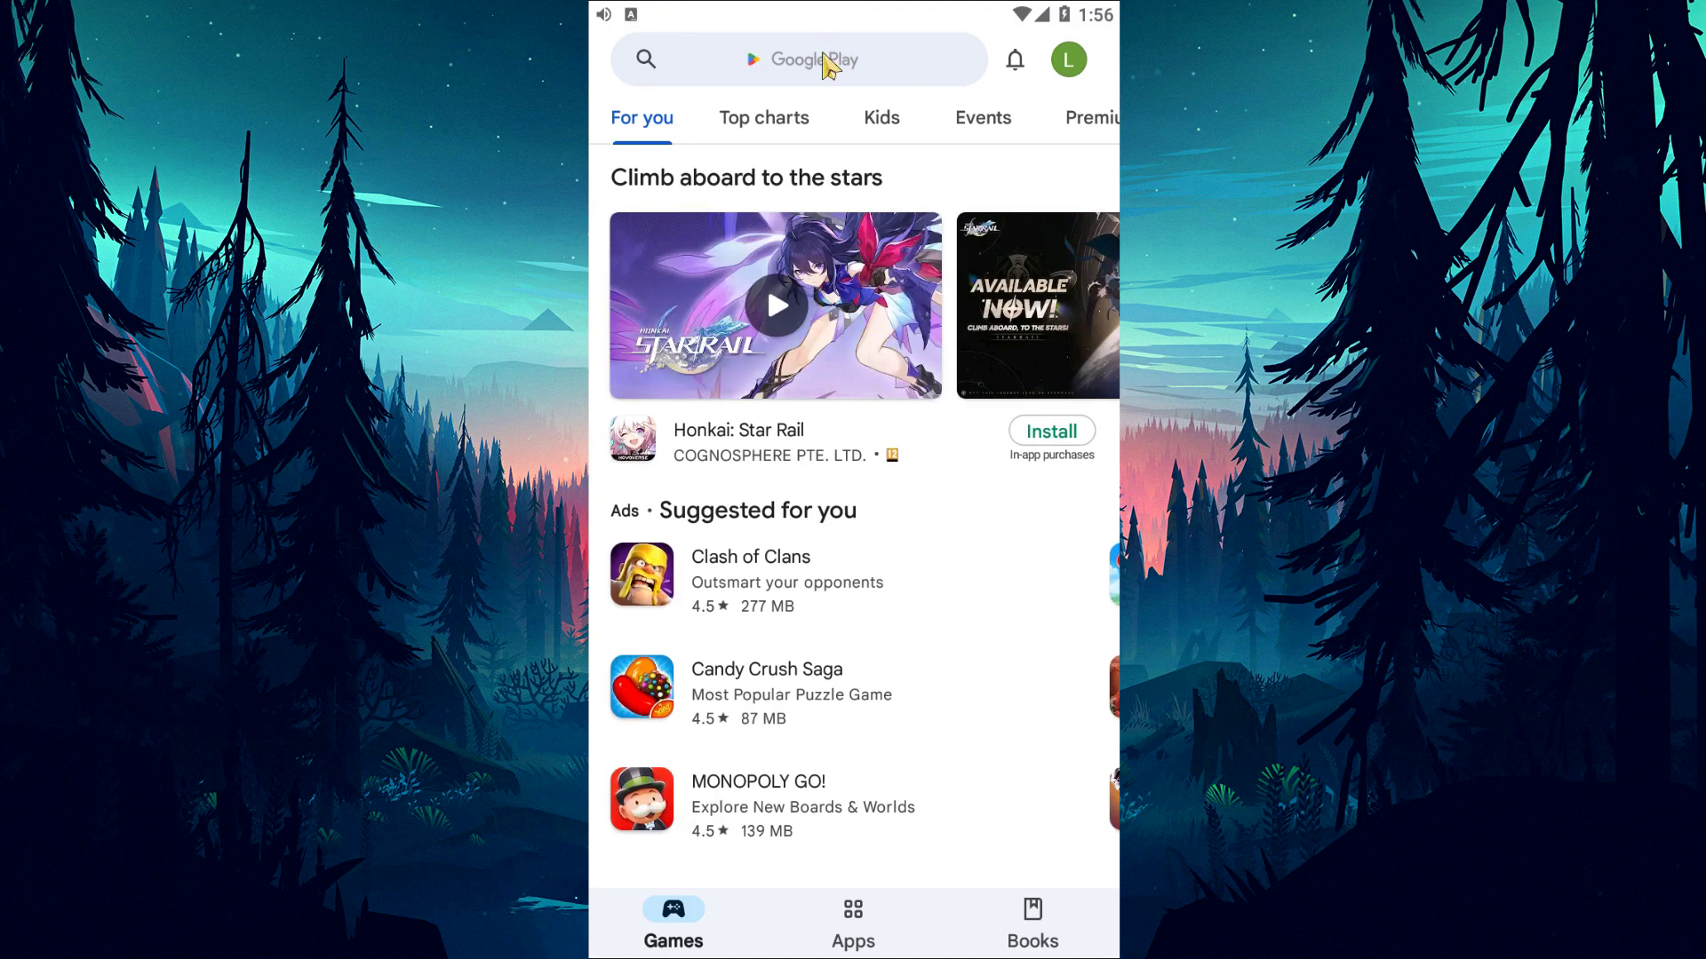
{"action": "left_click", "coordinate": [837, 62]}
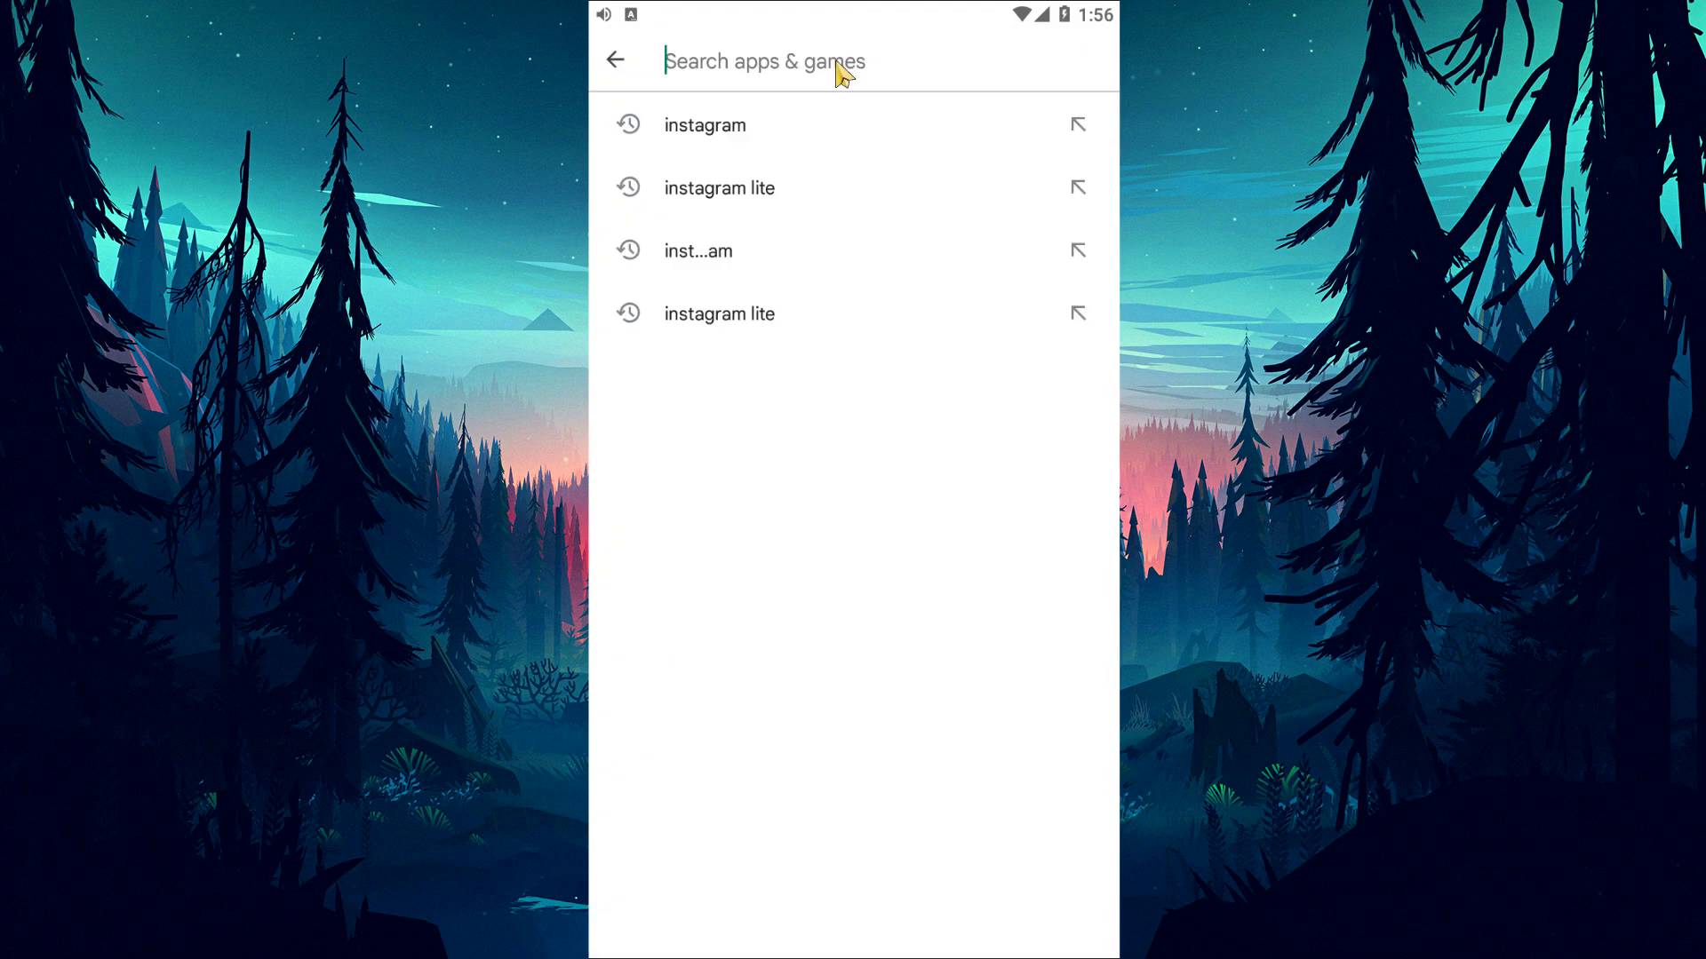
{"action": "type", "text": "Google"}
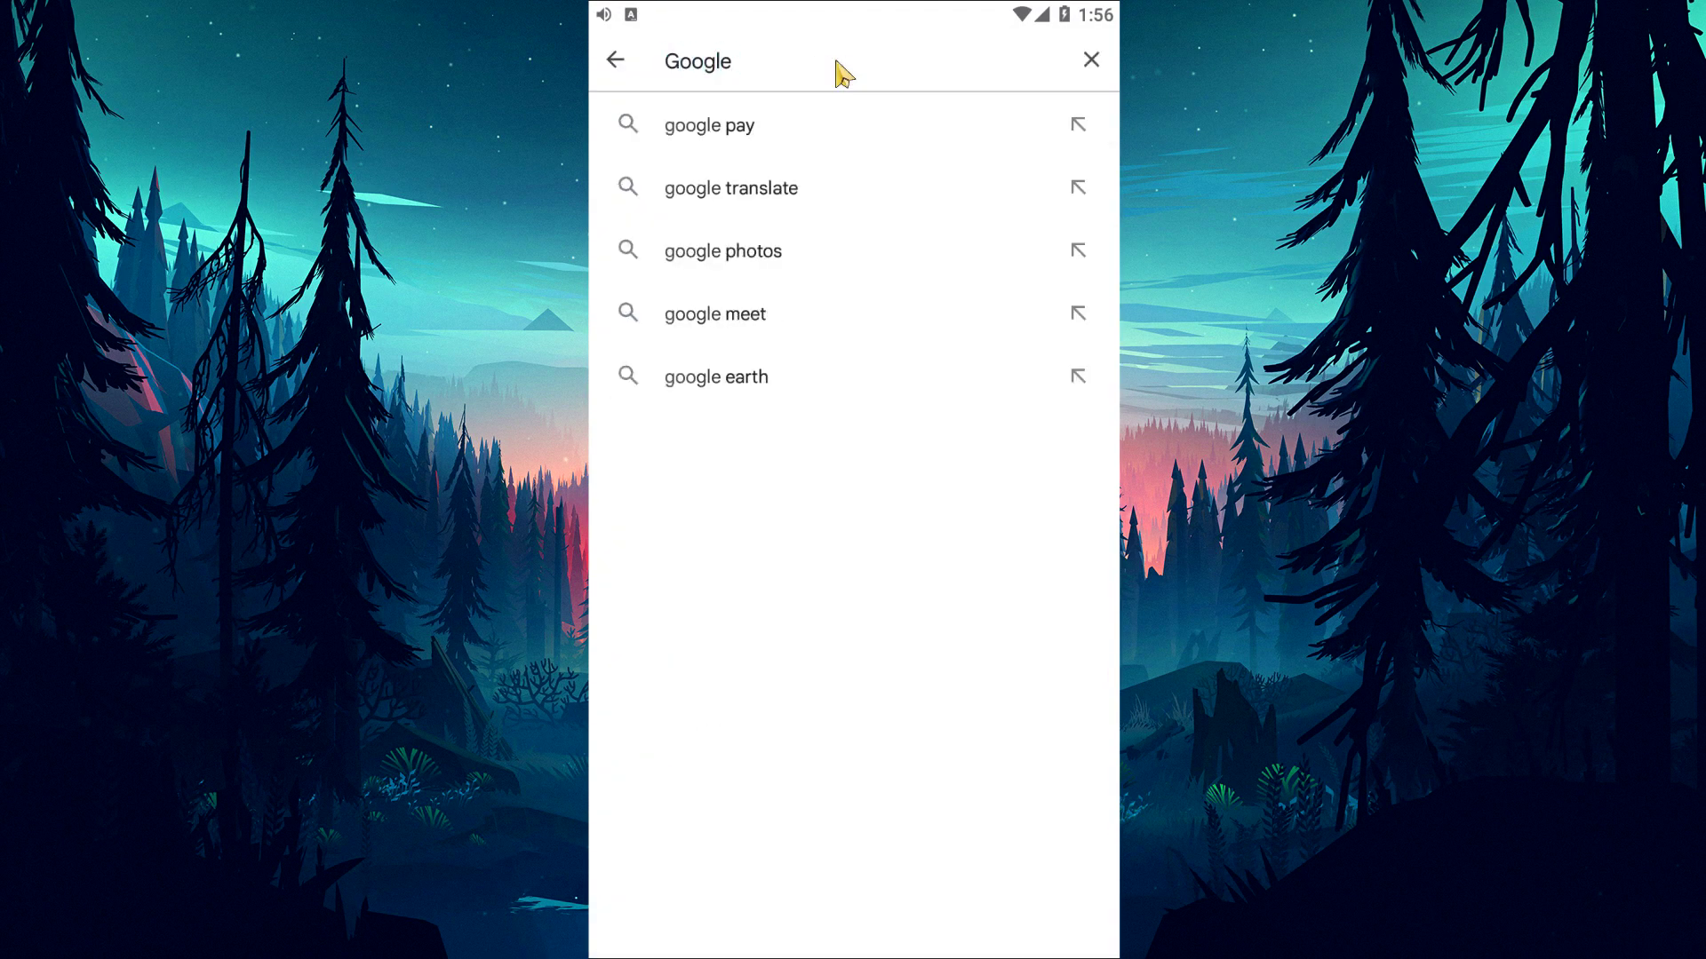
{"action": "type", "text": " play games"}
{"action": "key", "text": "Return"}
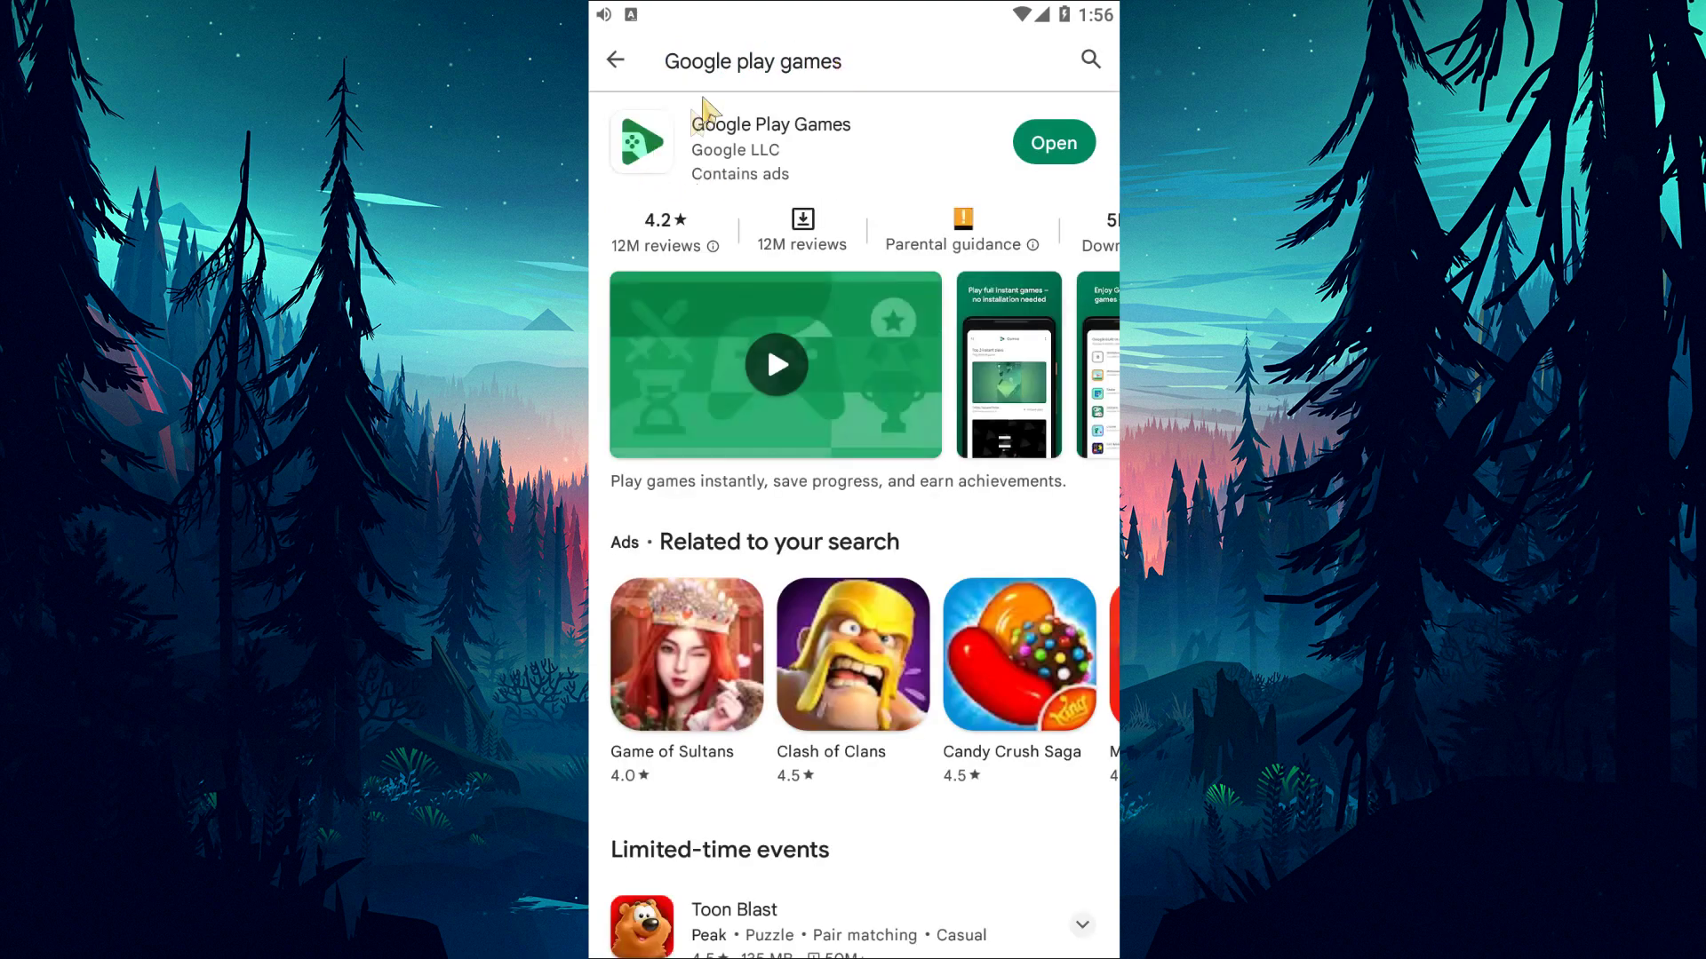
{"action": "left_click", "coordinate": [692, 125]}
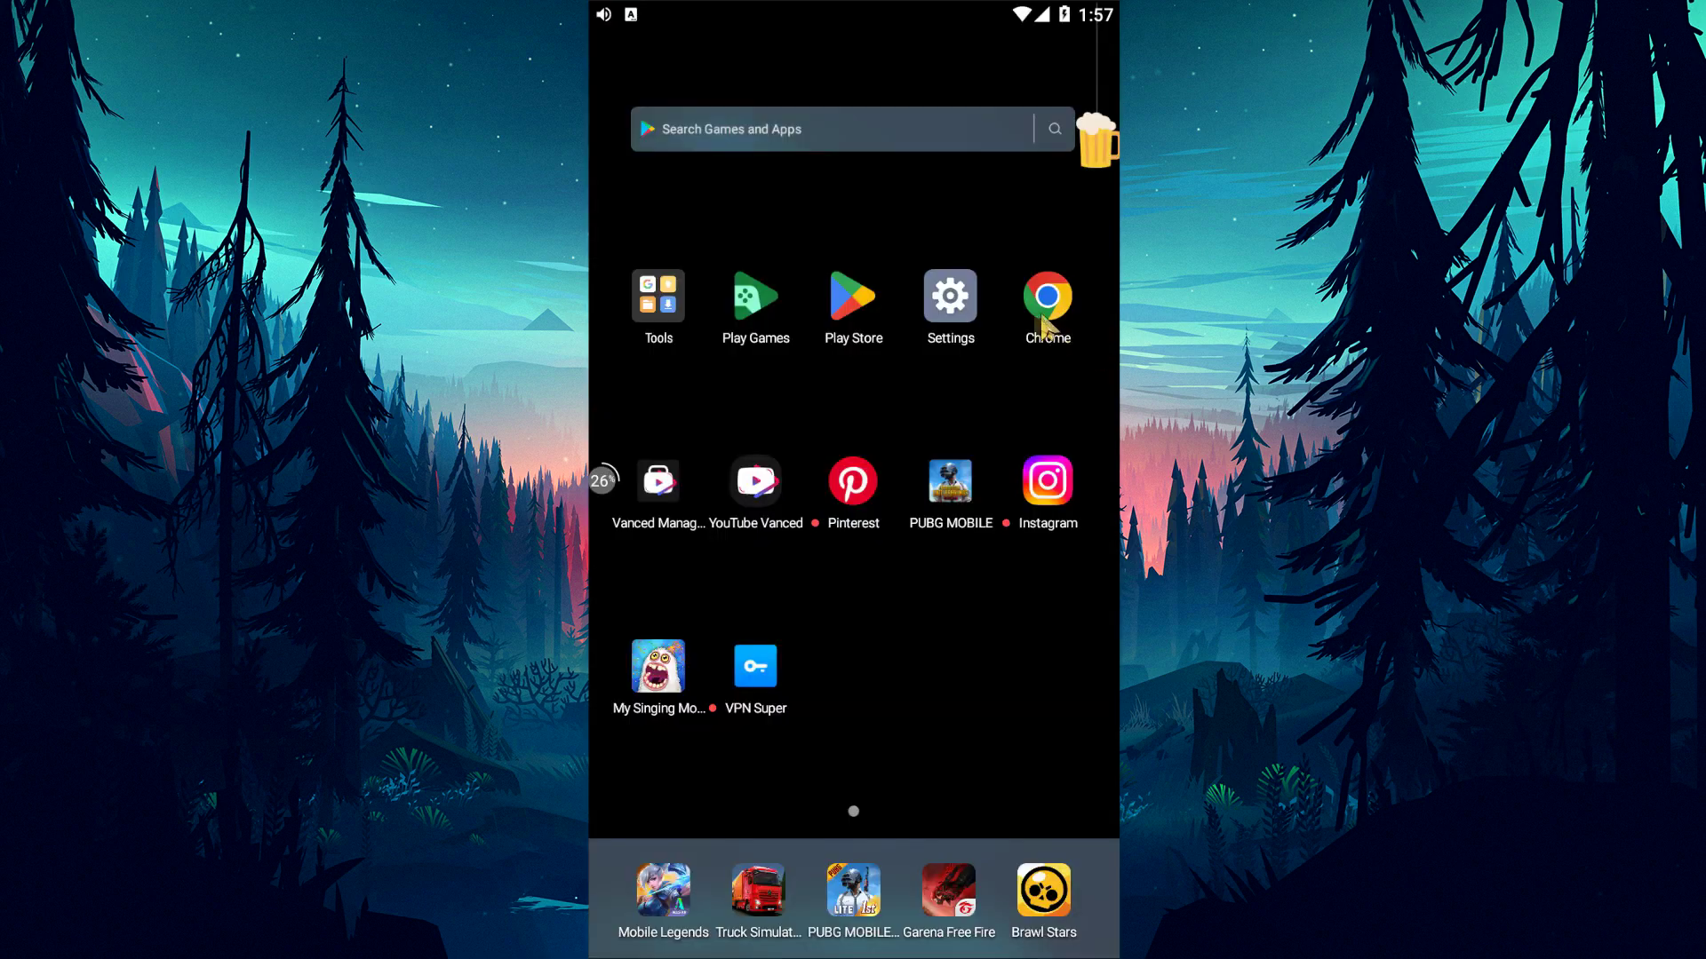
Switch to the device Settings, delete all app data of PUBG MOBILE, and return to the home screen.
{"action": "left_click", "coordinate": [958, 297]}
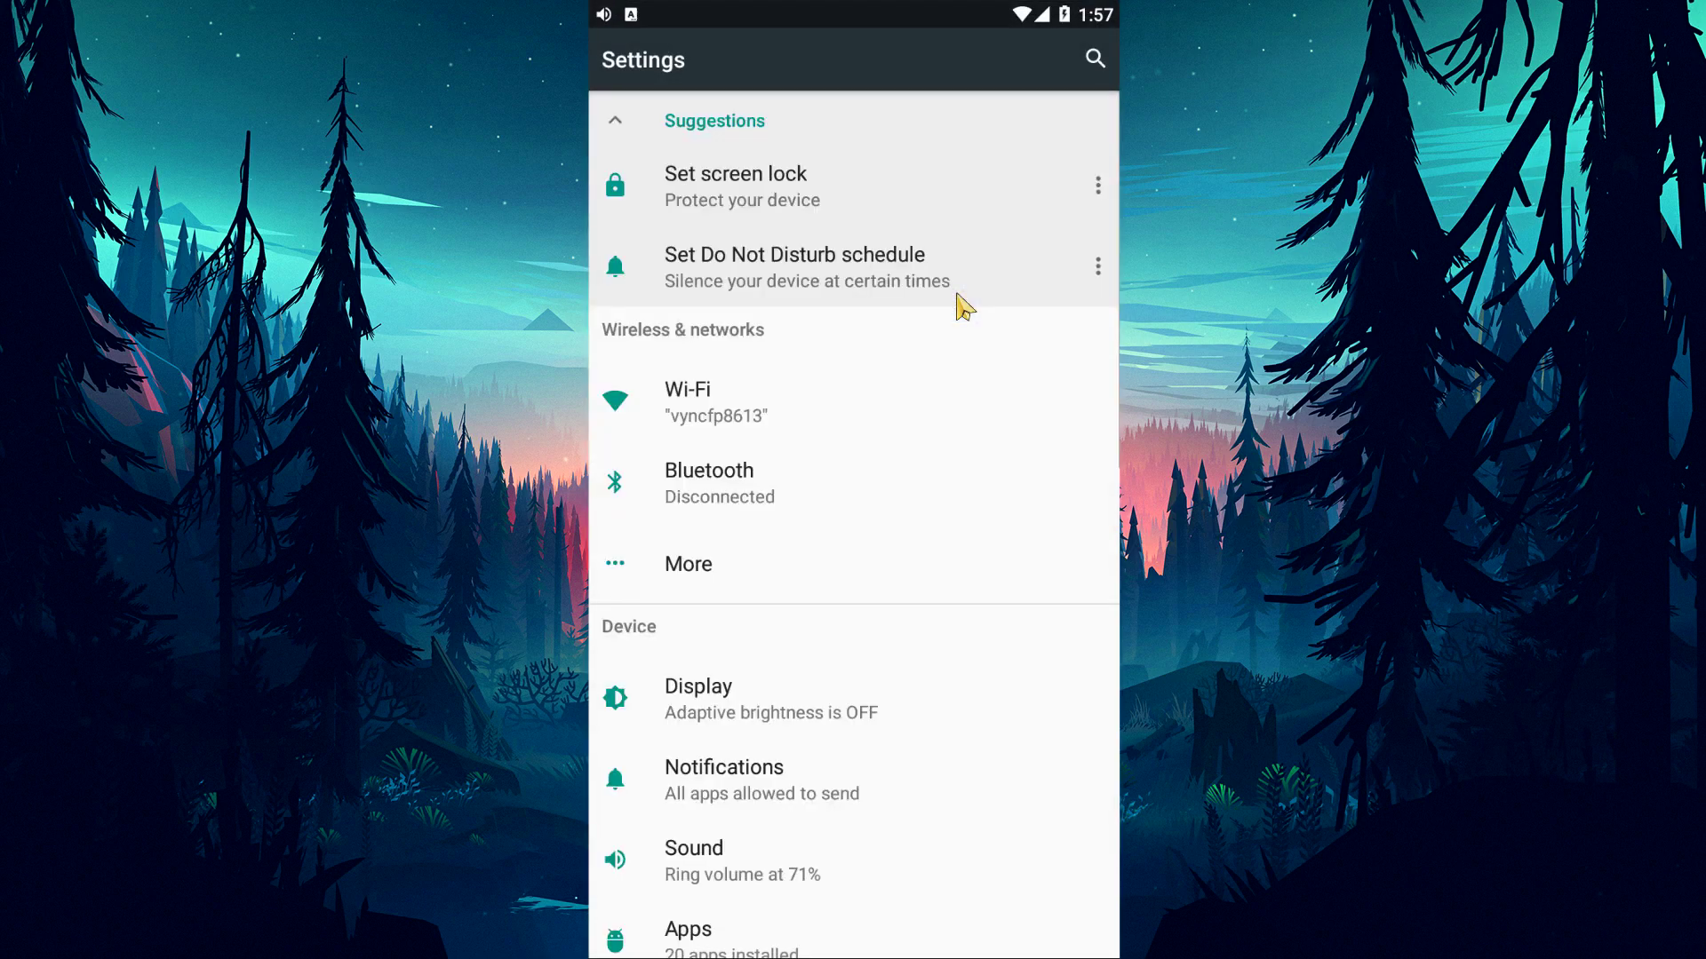
{"action": "left_click_drag", "start_coordinate": [749, 654], "coordinate": [844, 365]}
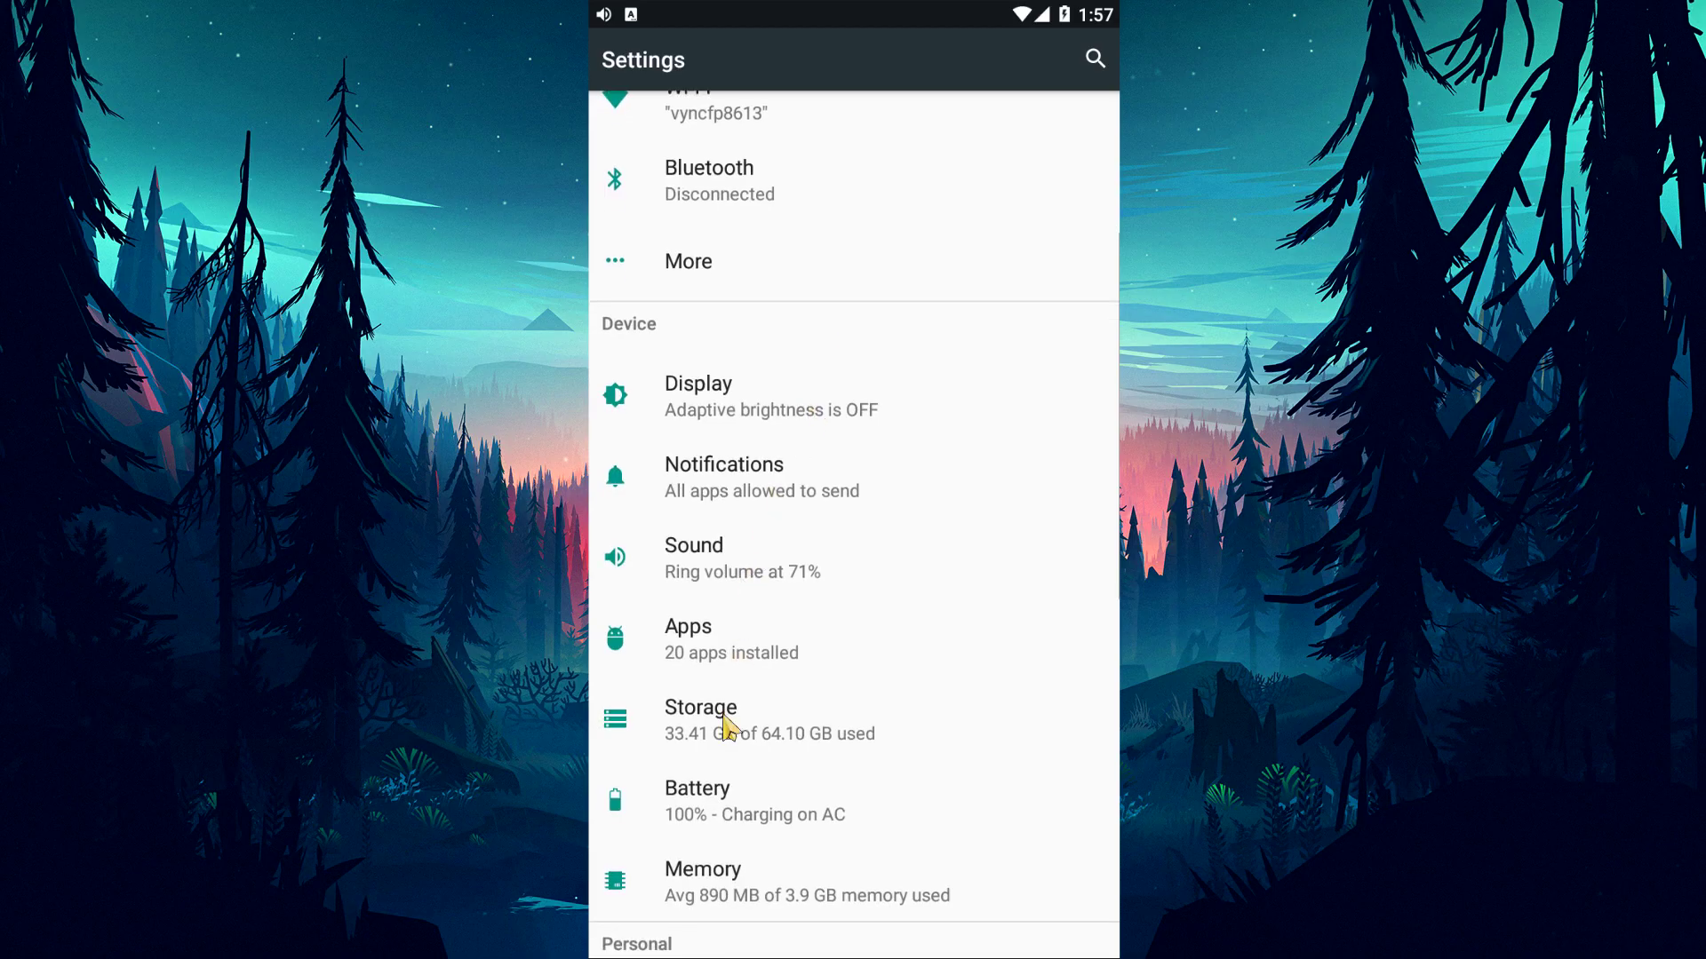
{"action": "left_click", "coordinate": [725, 657]}
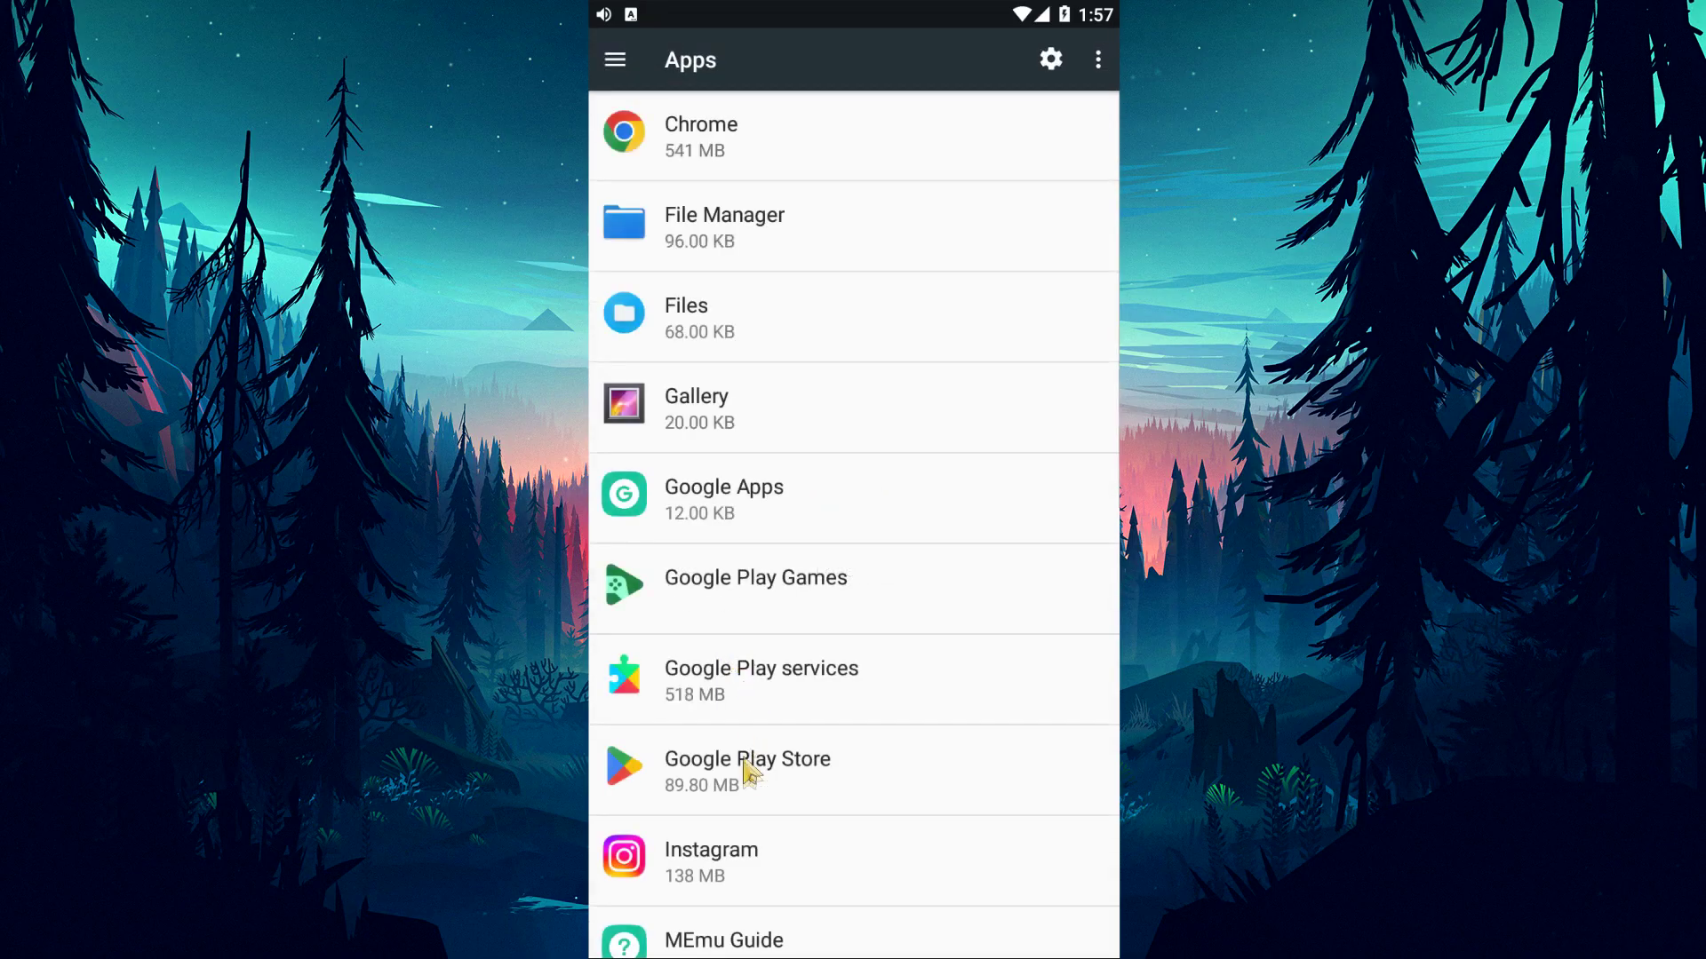
{"action": "left_click_drag", "start_coordinate": [746, 773], "coordinate": [845, 275]}
{"action": "left_click", "coordinate": [747, 691]}
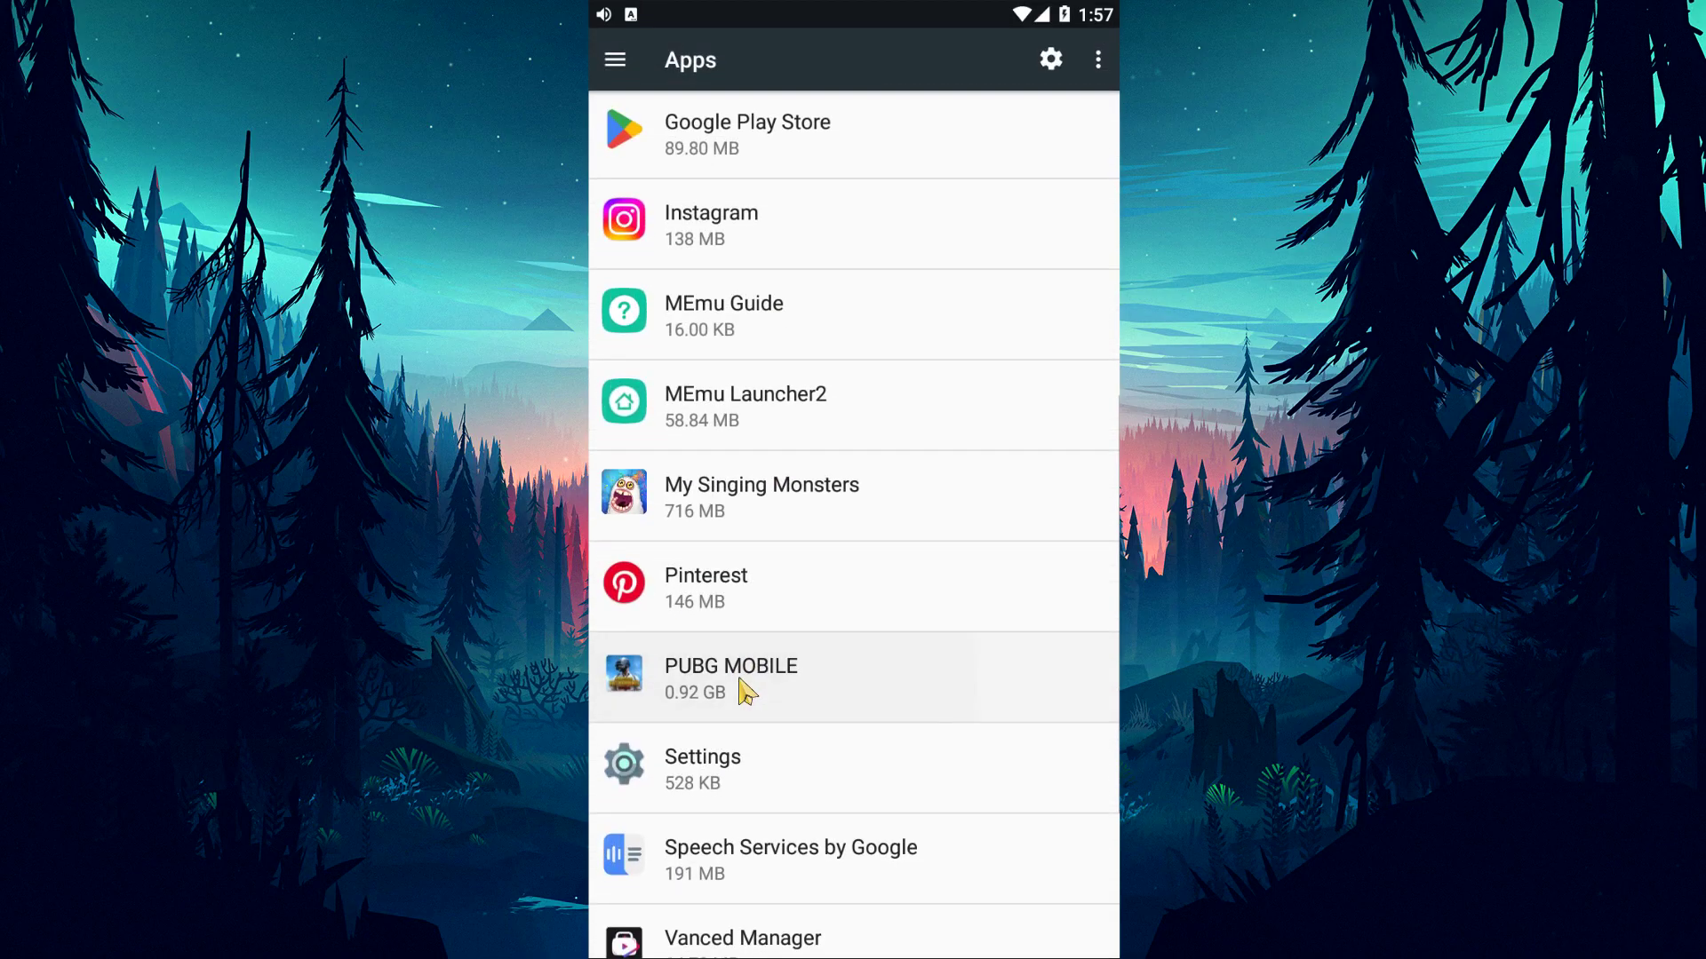
{"action": "left_click", "coordinate": [701, 323]}
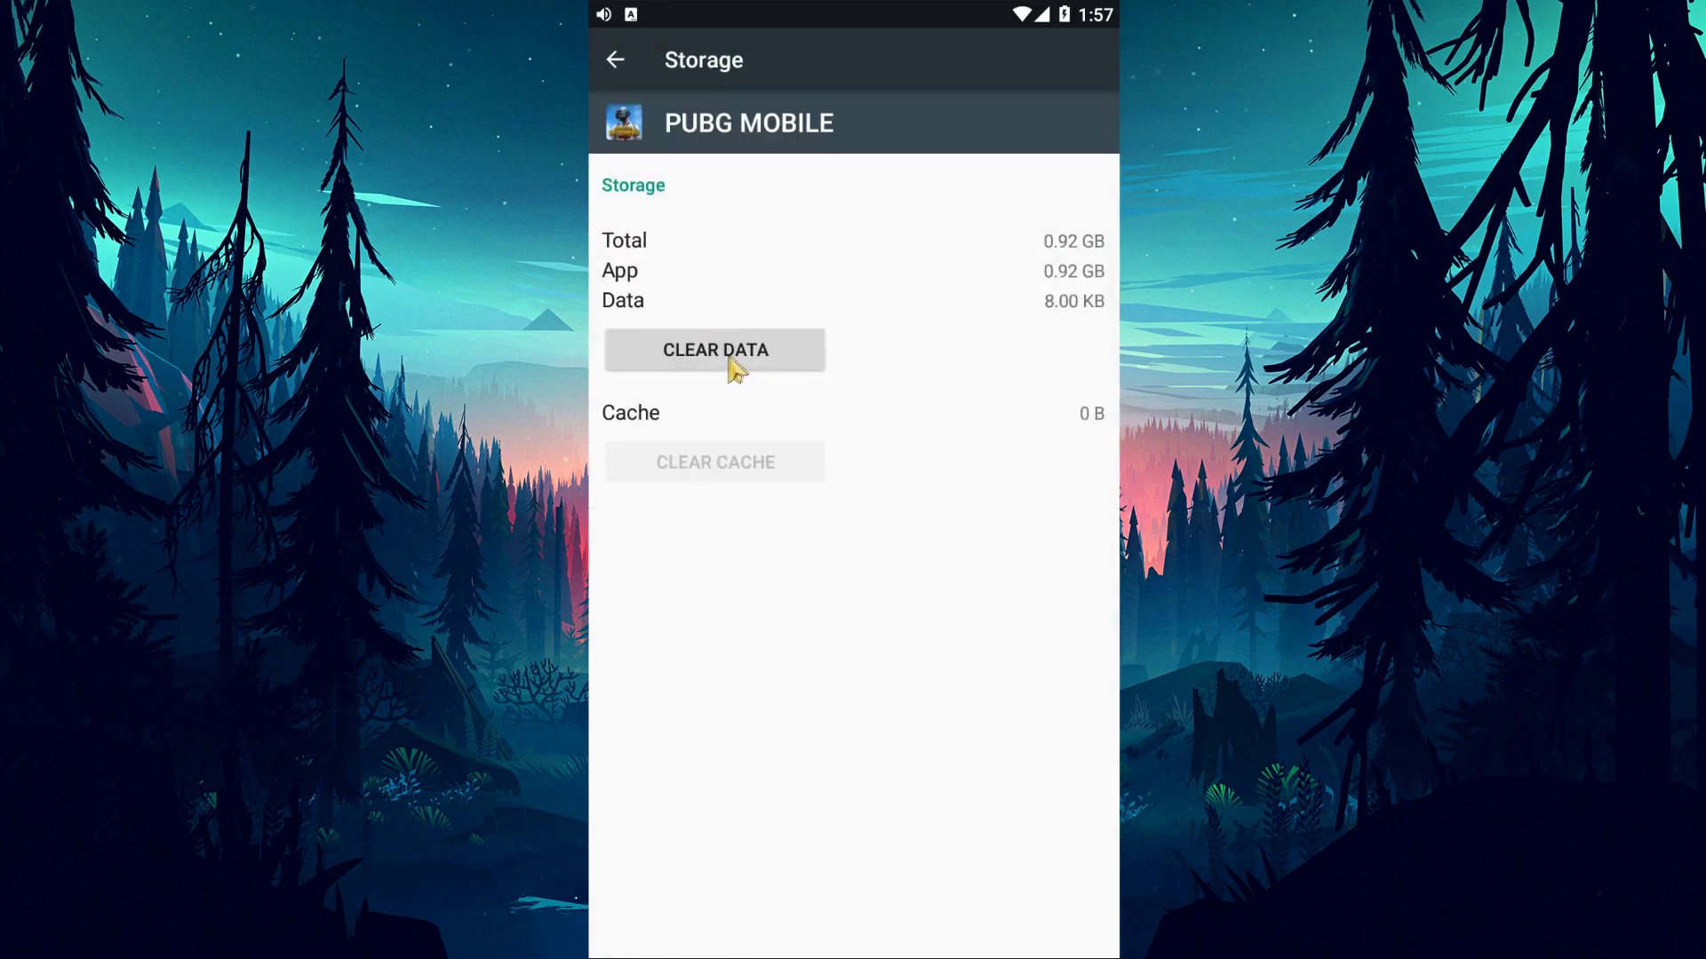
{"action": "left_click", "coordinate": [734, 364]}
{"action": "left_click", "coordinate": [1037, 568]}
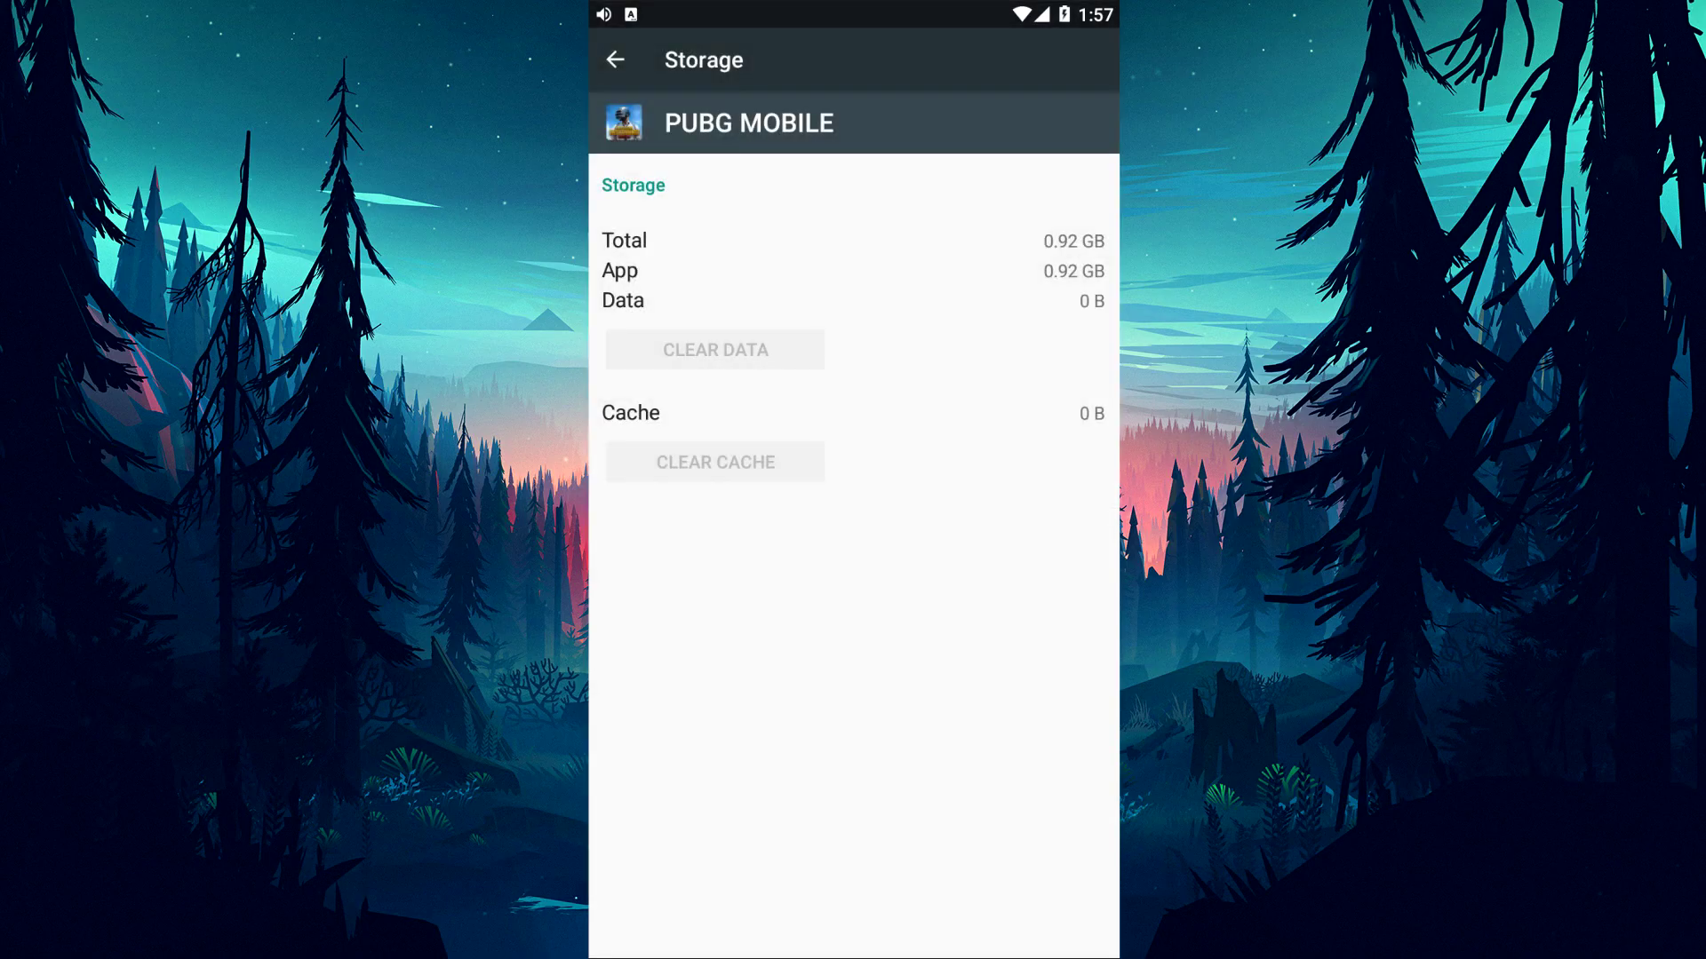
{"action": "key", "text": "Home"}
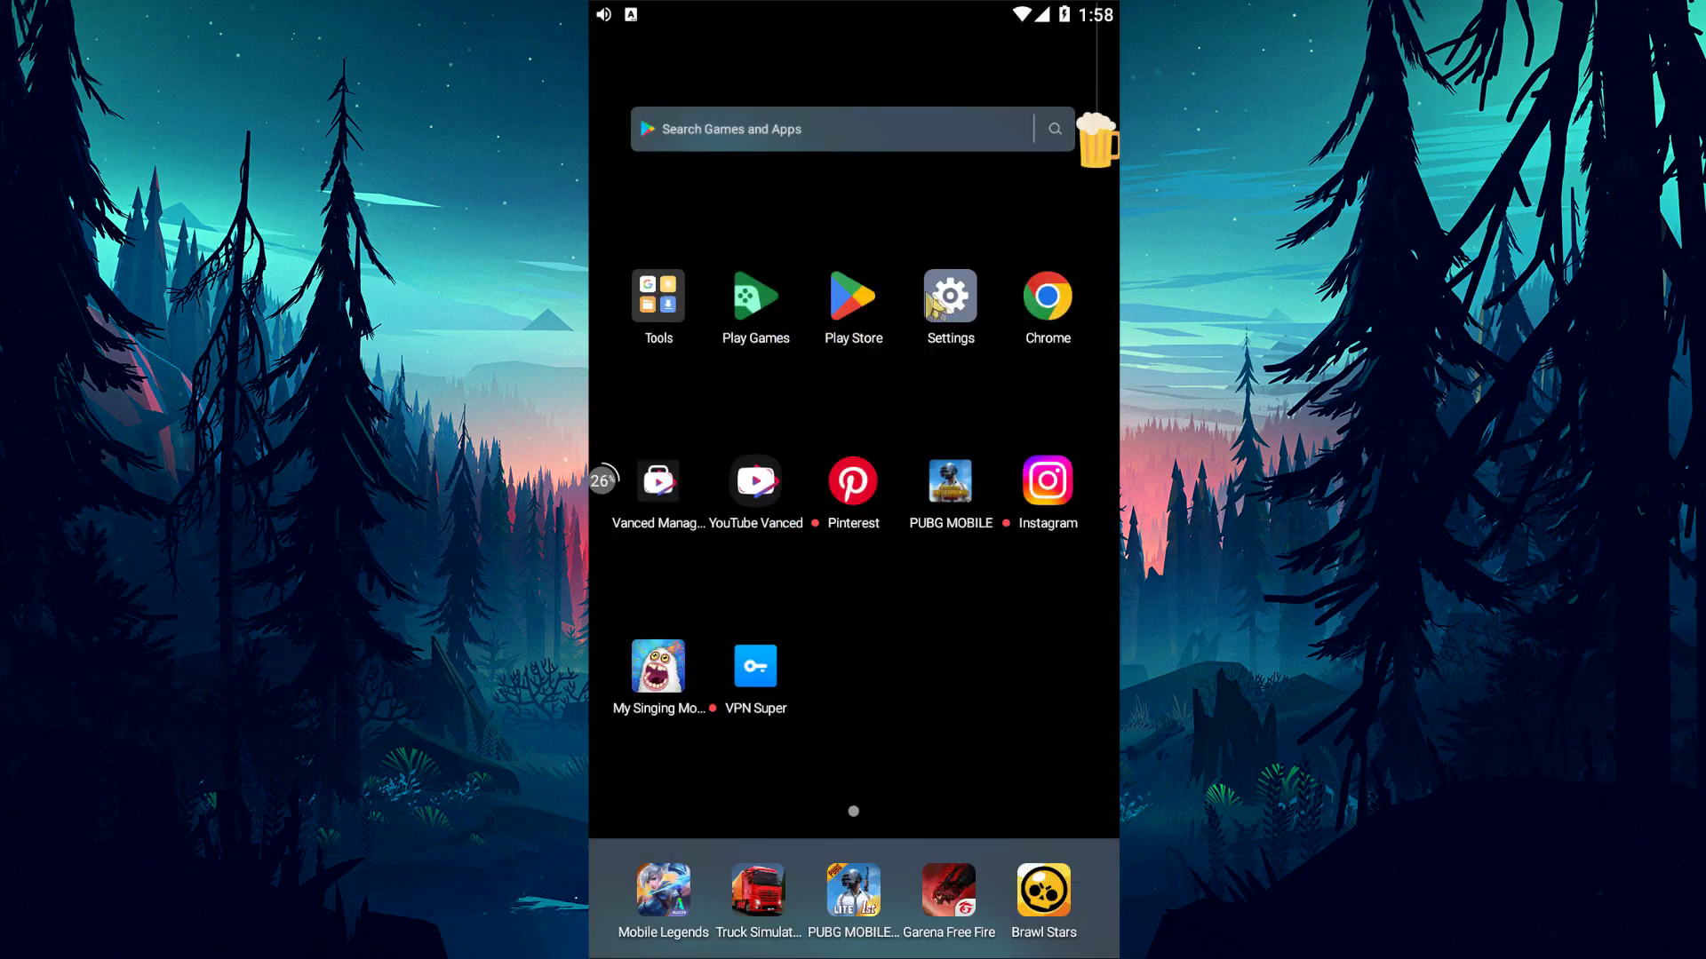
Switch to the Play Store, search for "pubg moile" and open the PUBG MOBILE app page.
{"action": "left_click", "coordinate": [863, 300]}
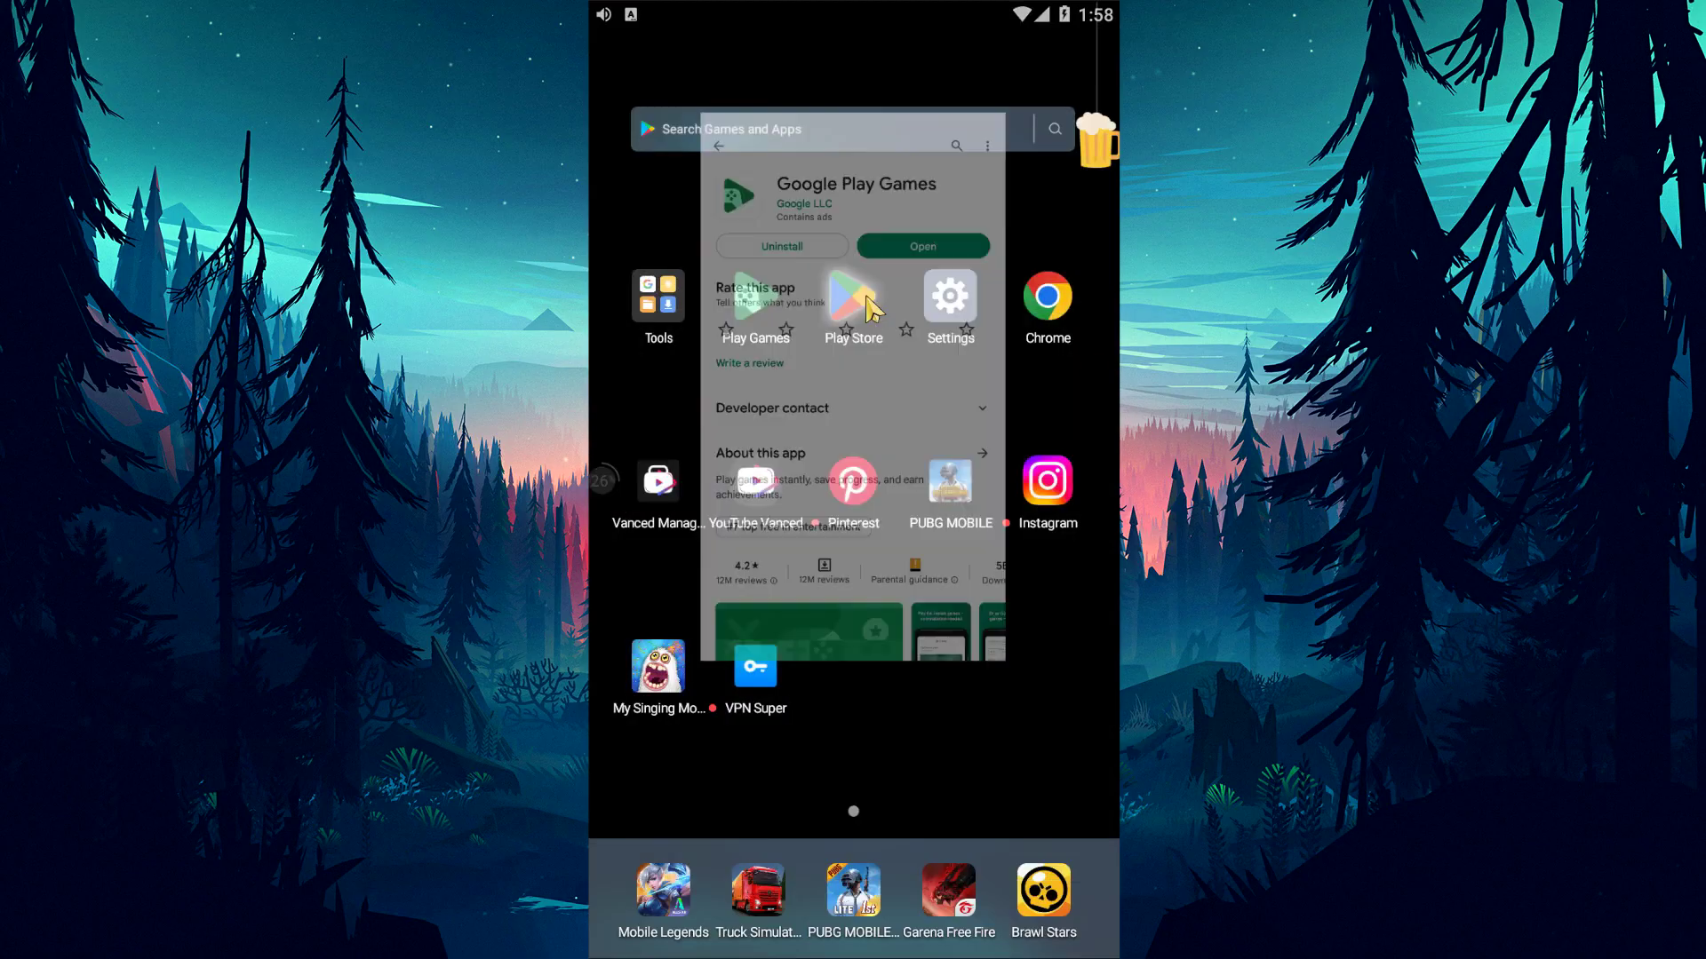
{"action": "left_click", "coordinate": [1037, 59]}
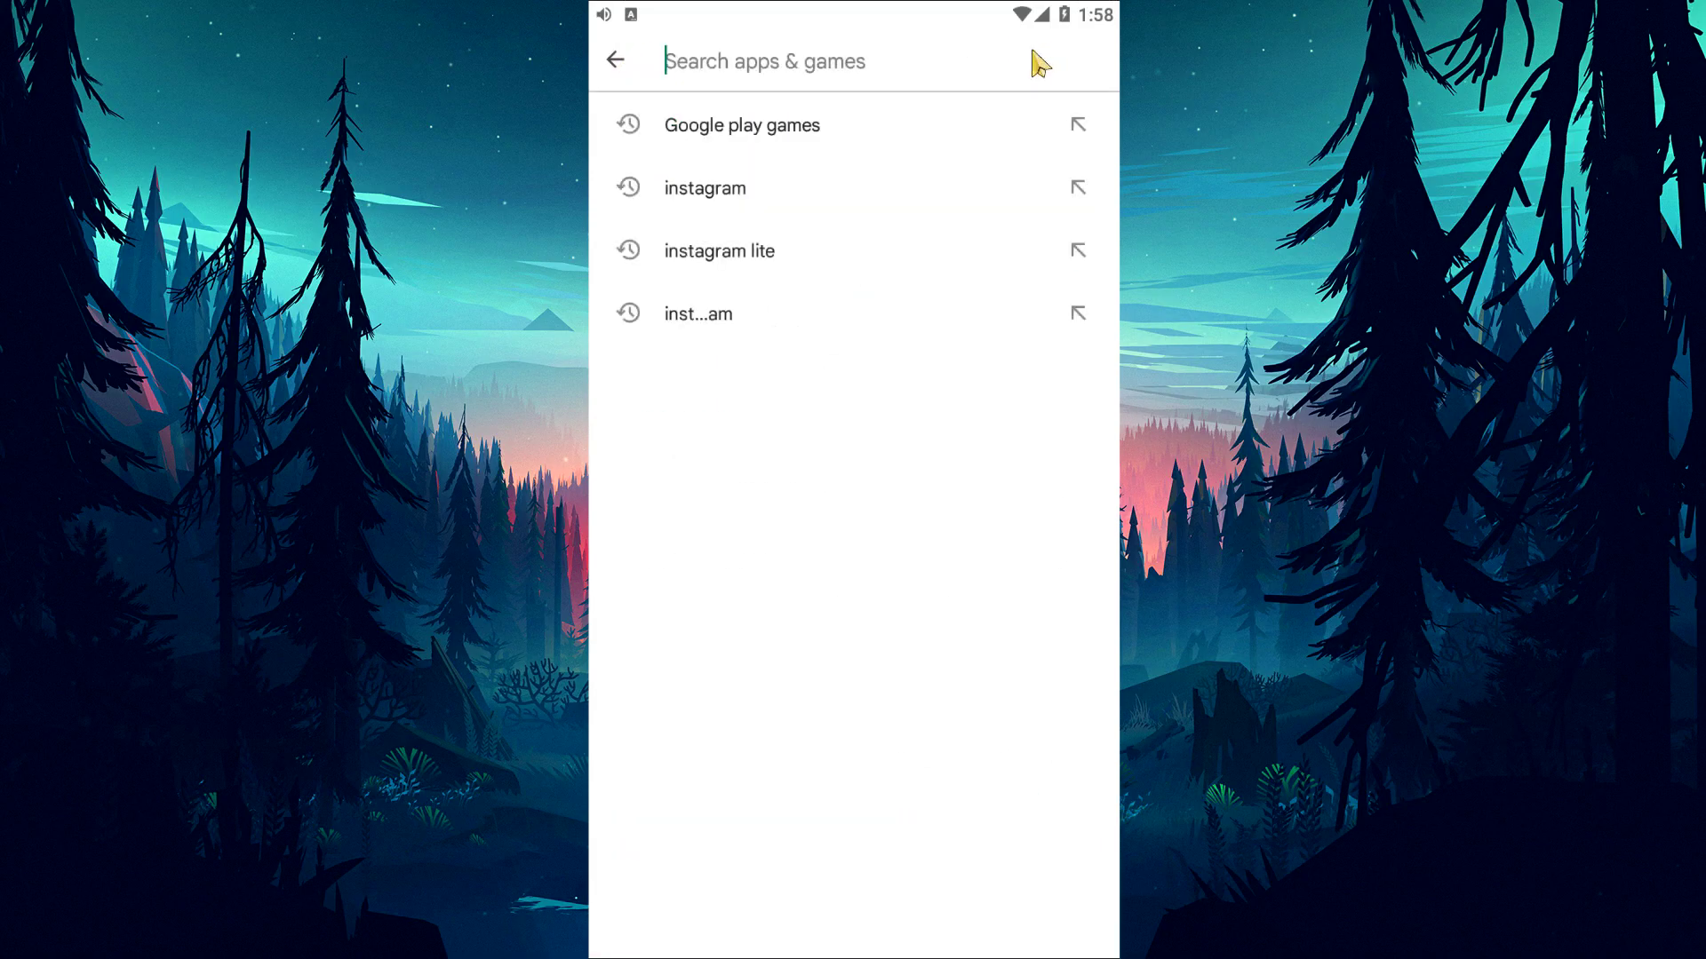
{"action": "type", "text": "pubg"}
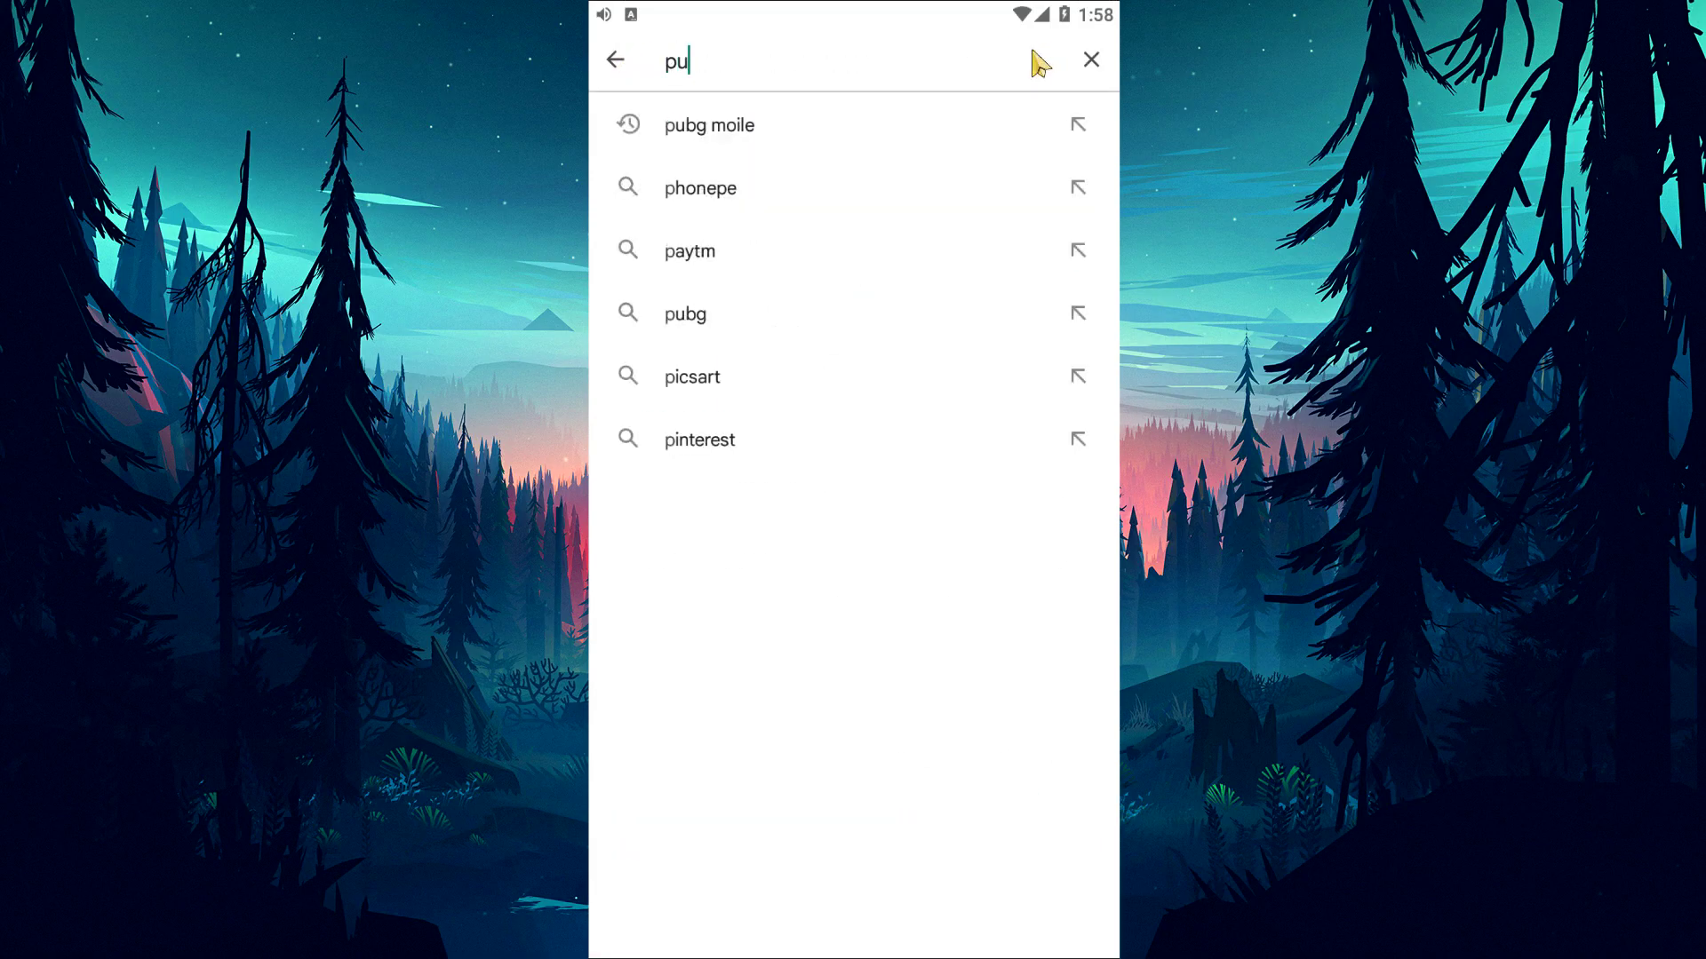
{"action": "left_click", "coordinate": [871, 125]}
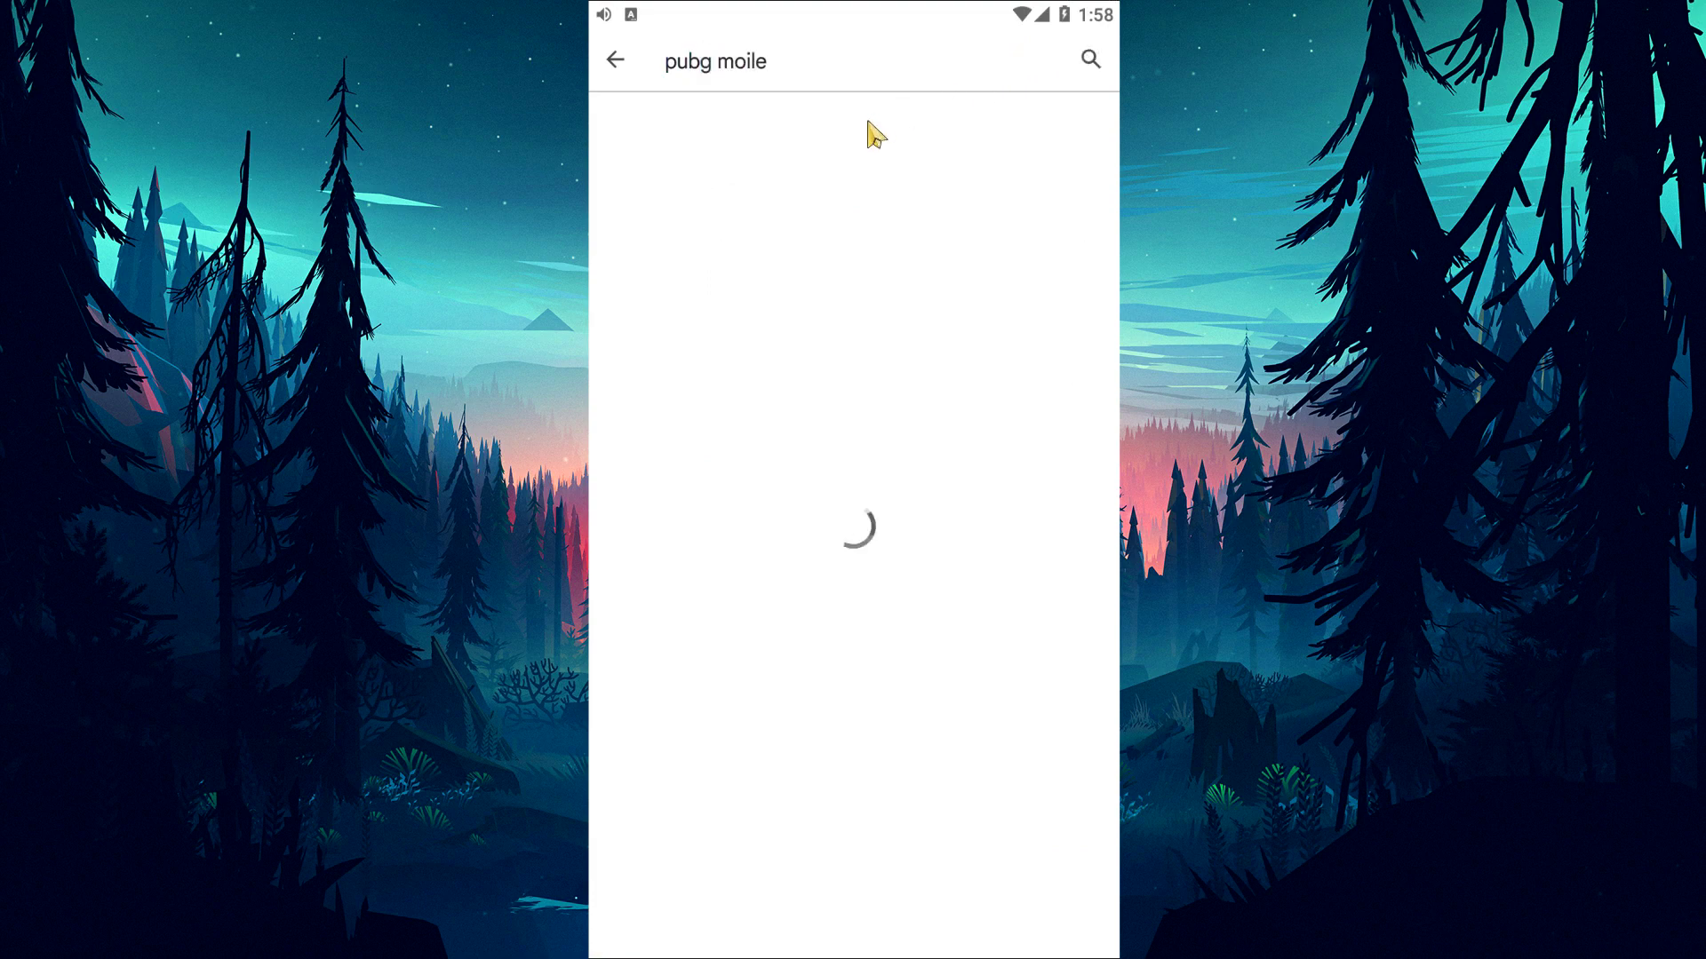
{"action": "left_click", "coordinate": [846, 209]}
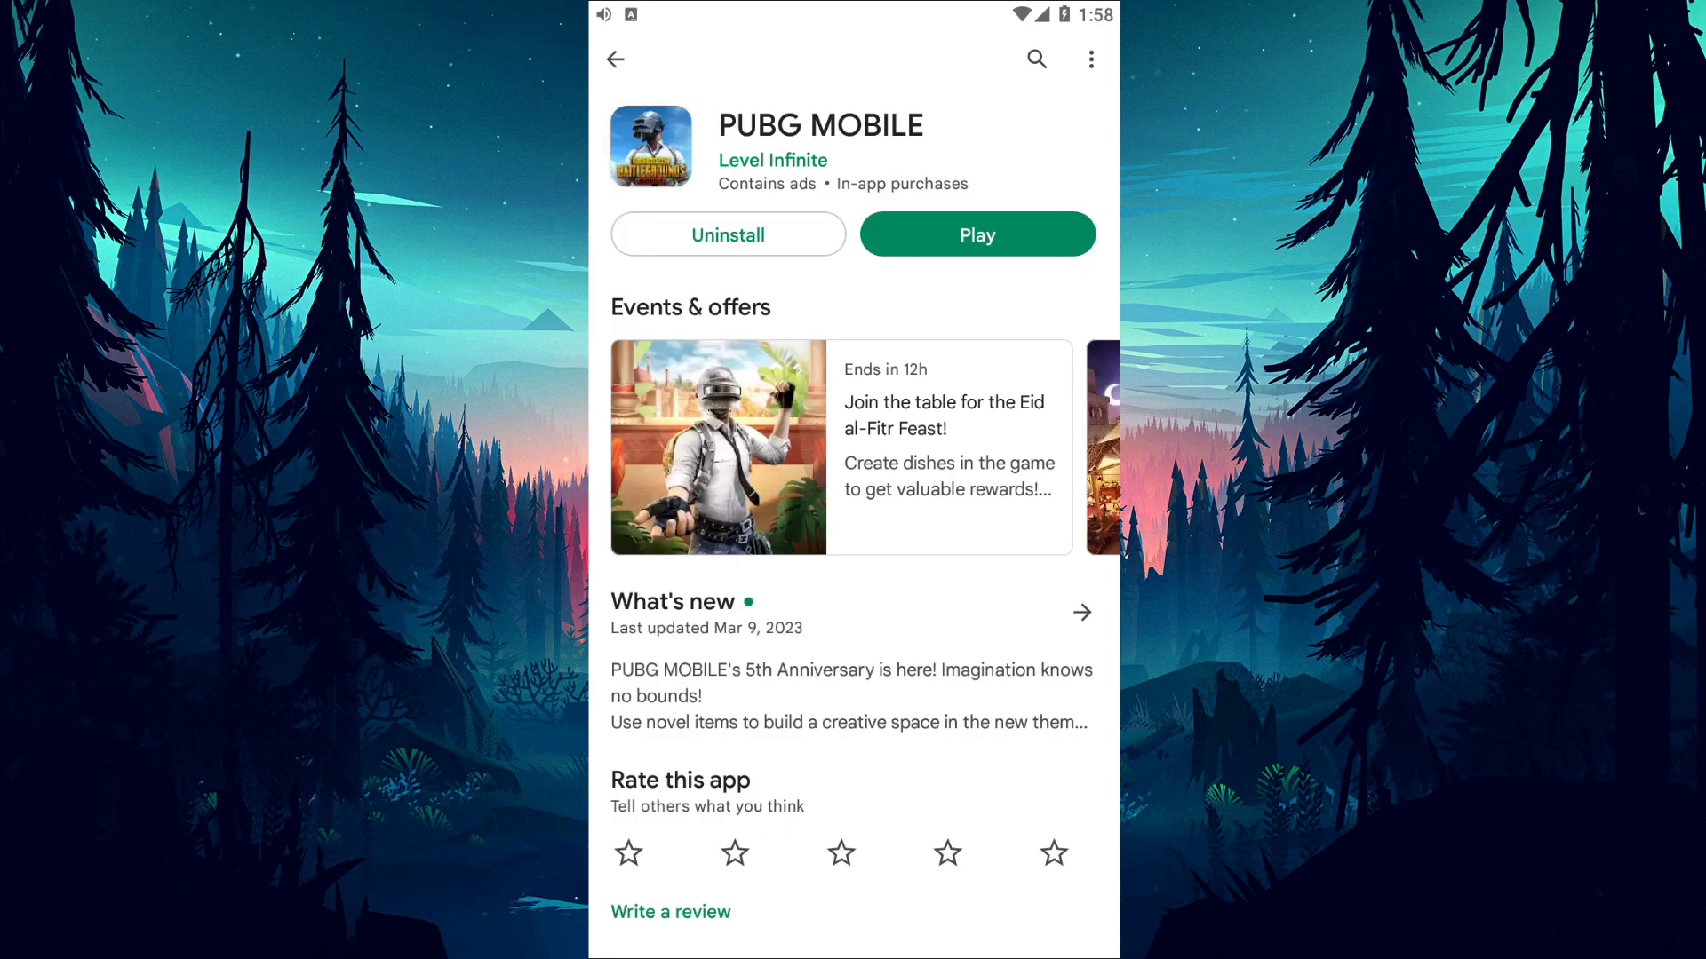
{"action": "left_click", "coordinate": [738, 245]}
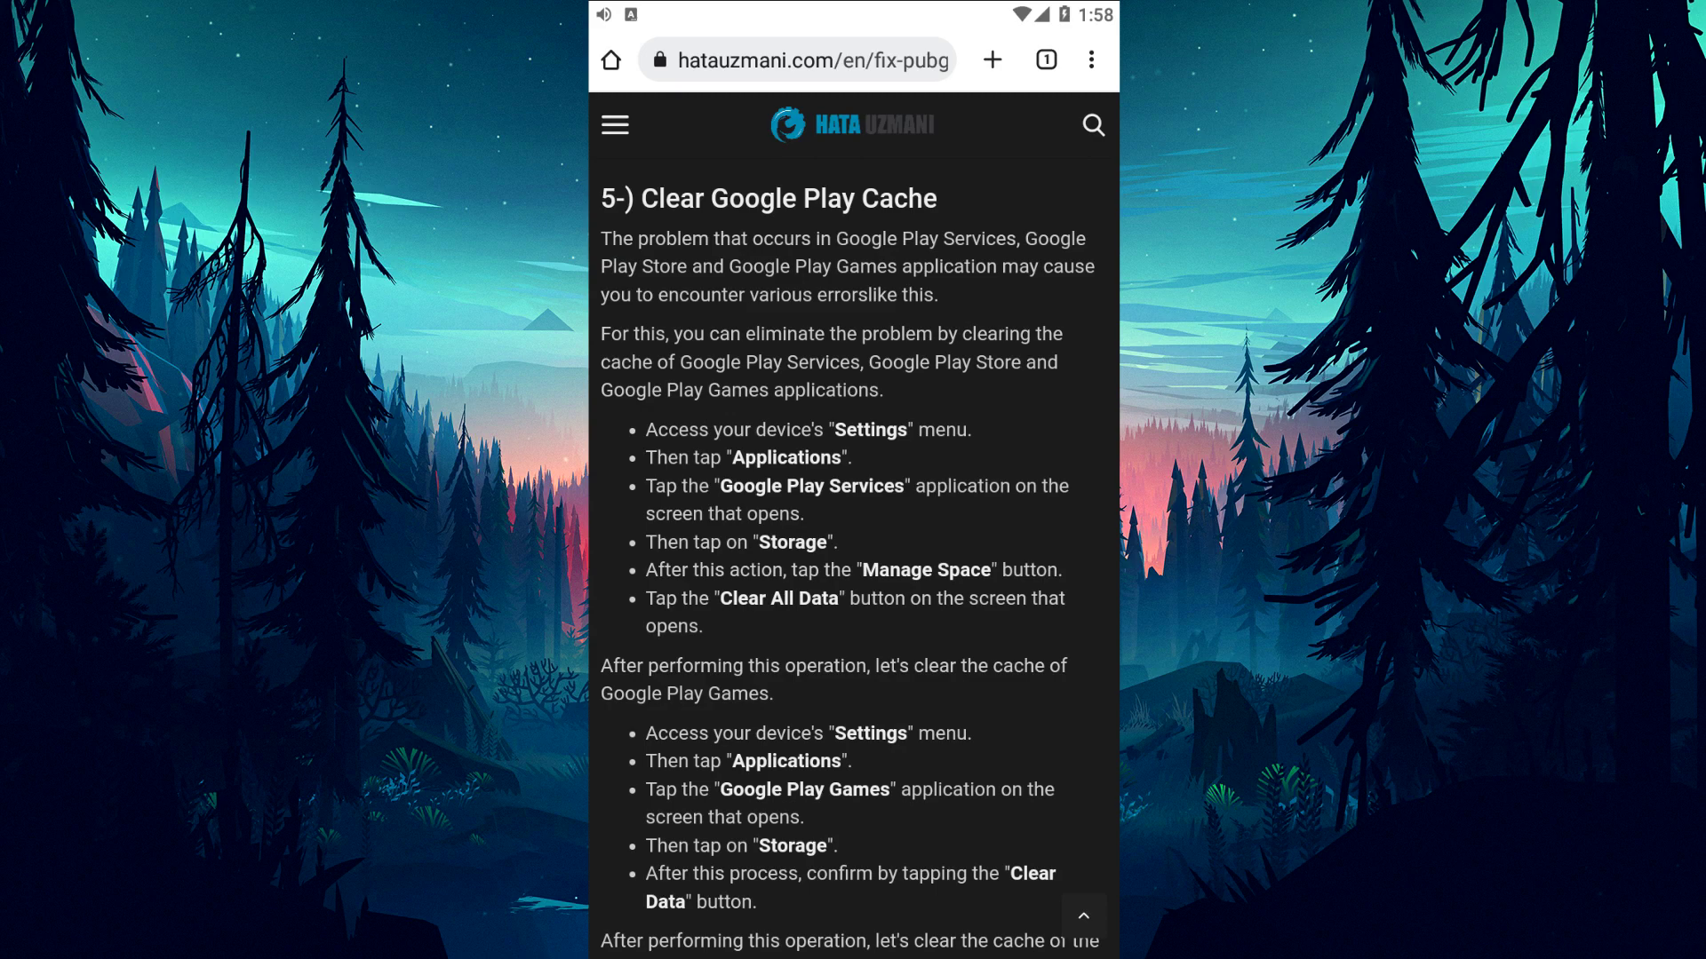
Switch to the device Settings, delete all app data of Google Play Games, and return to the list of installed apps.
{"action": "scroll", "coordinate": [853, 533], "scroll_direction": "down", "scroll_amount": 1}
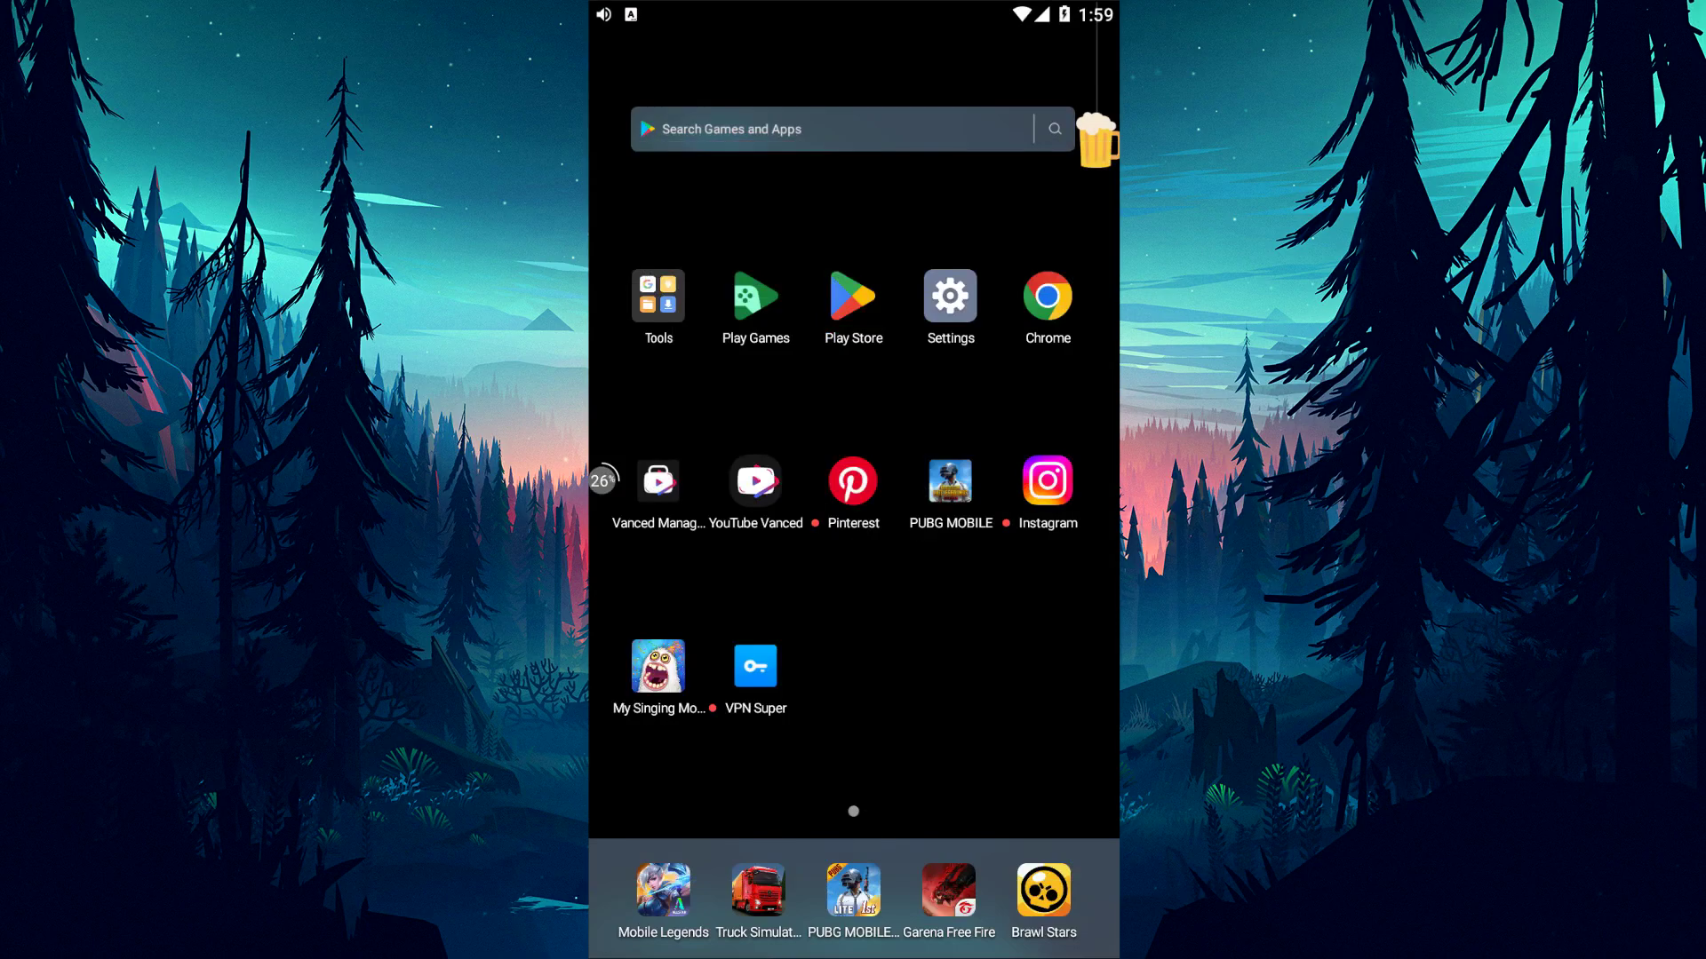
{"action": "left_click", "coordinate": [951, 302]}
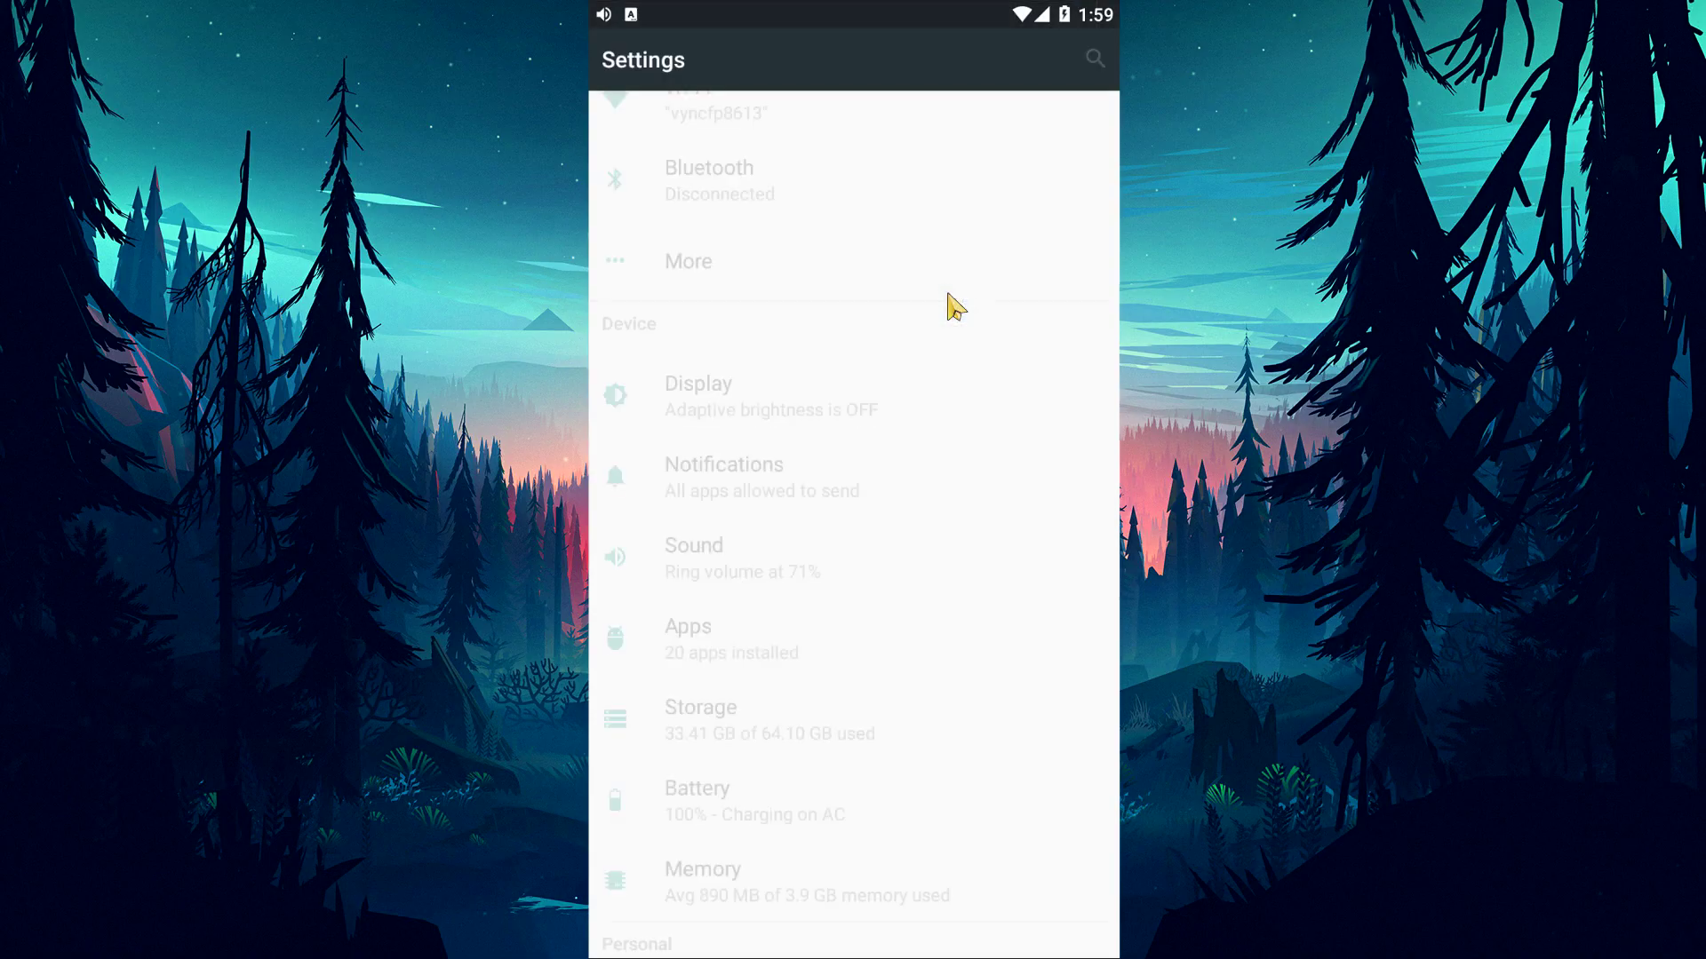
{"action": "left_click", "coordinate": [721, 653]}
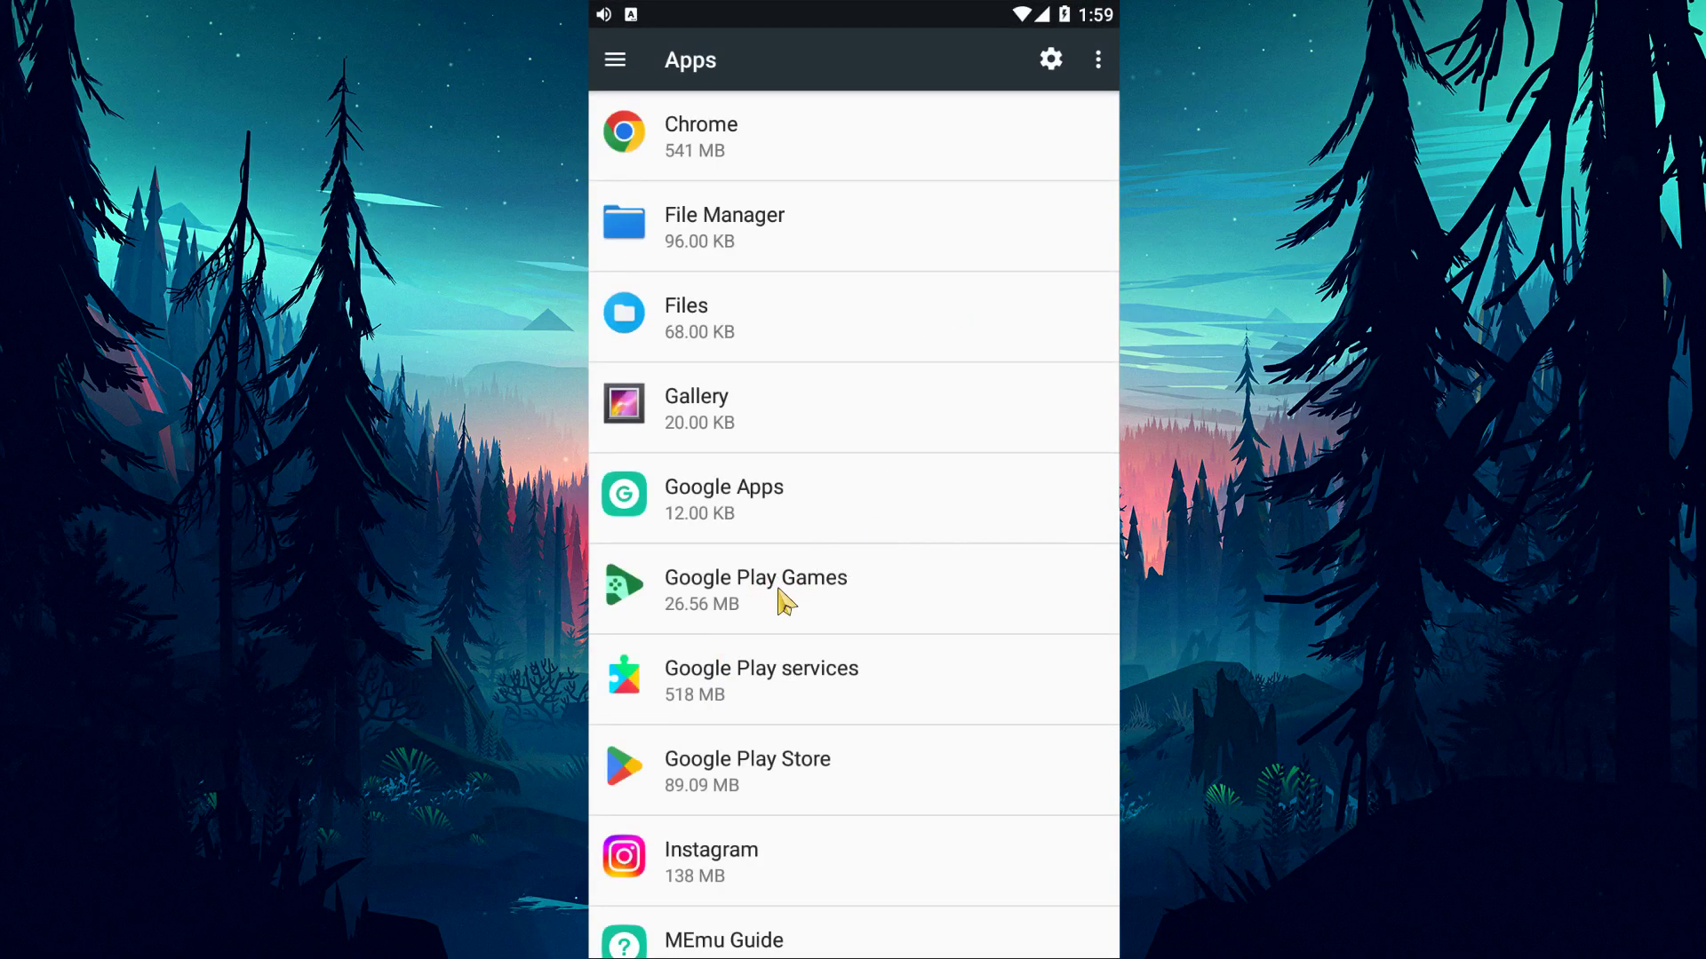
{"action": "left_click", "coordinate": [786, 602]}
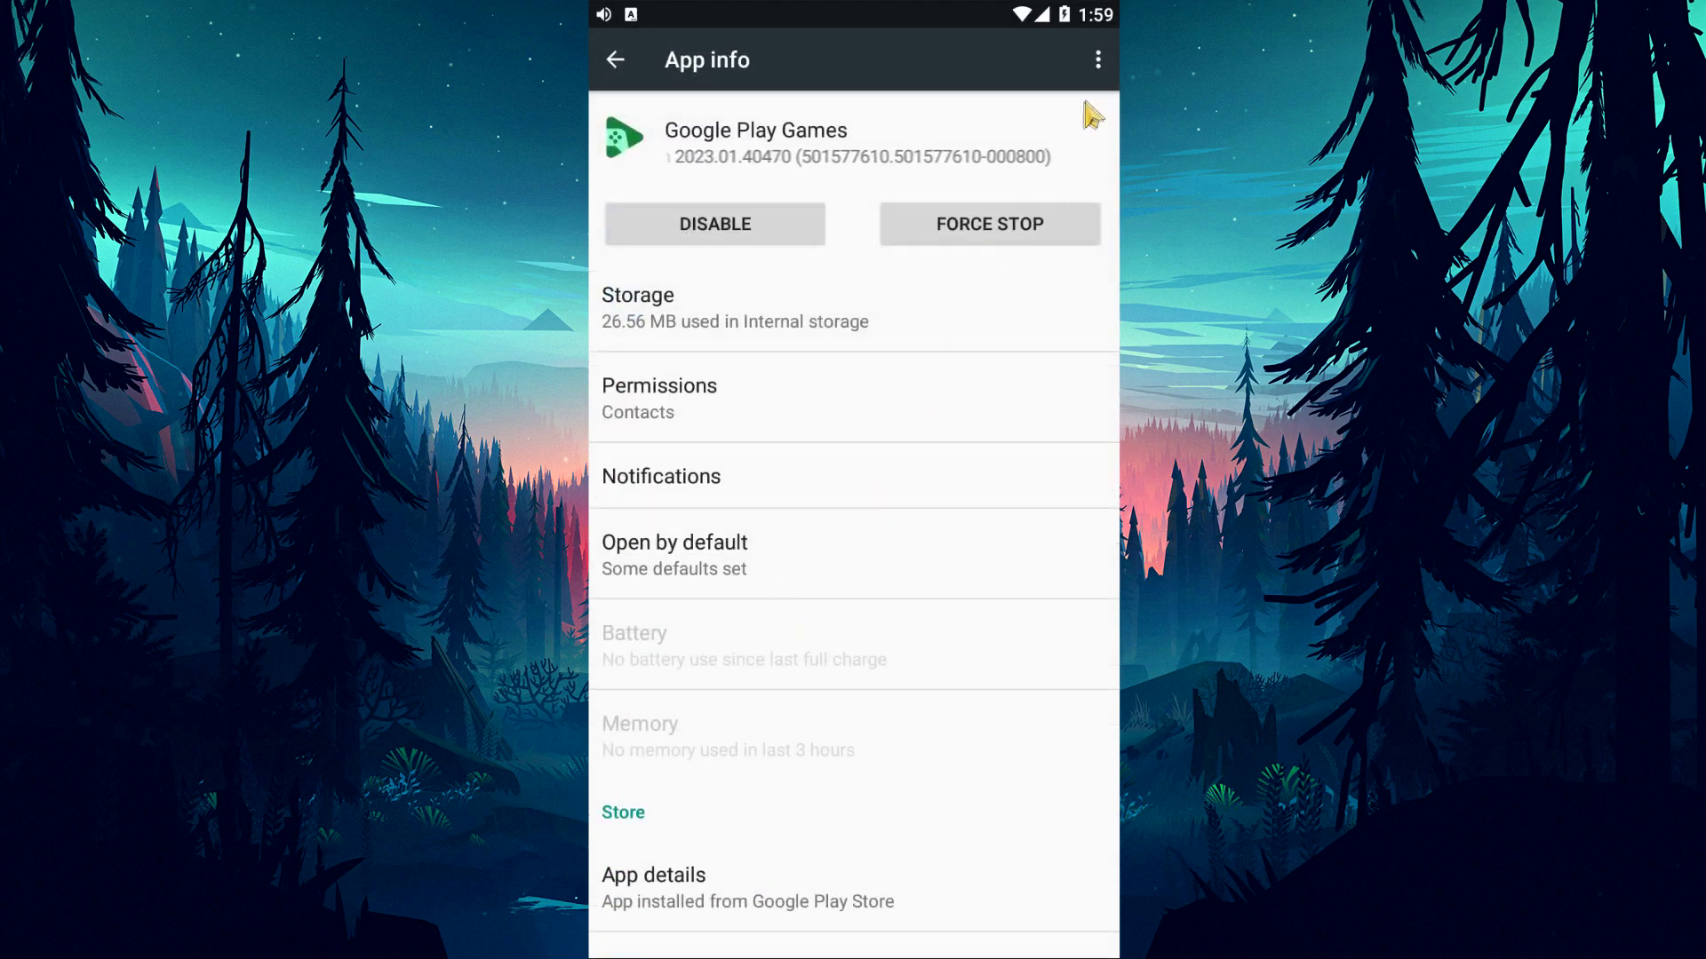
{"action": "left_click", "coordinate": [680, 295]}
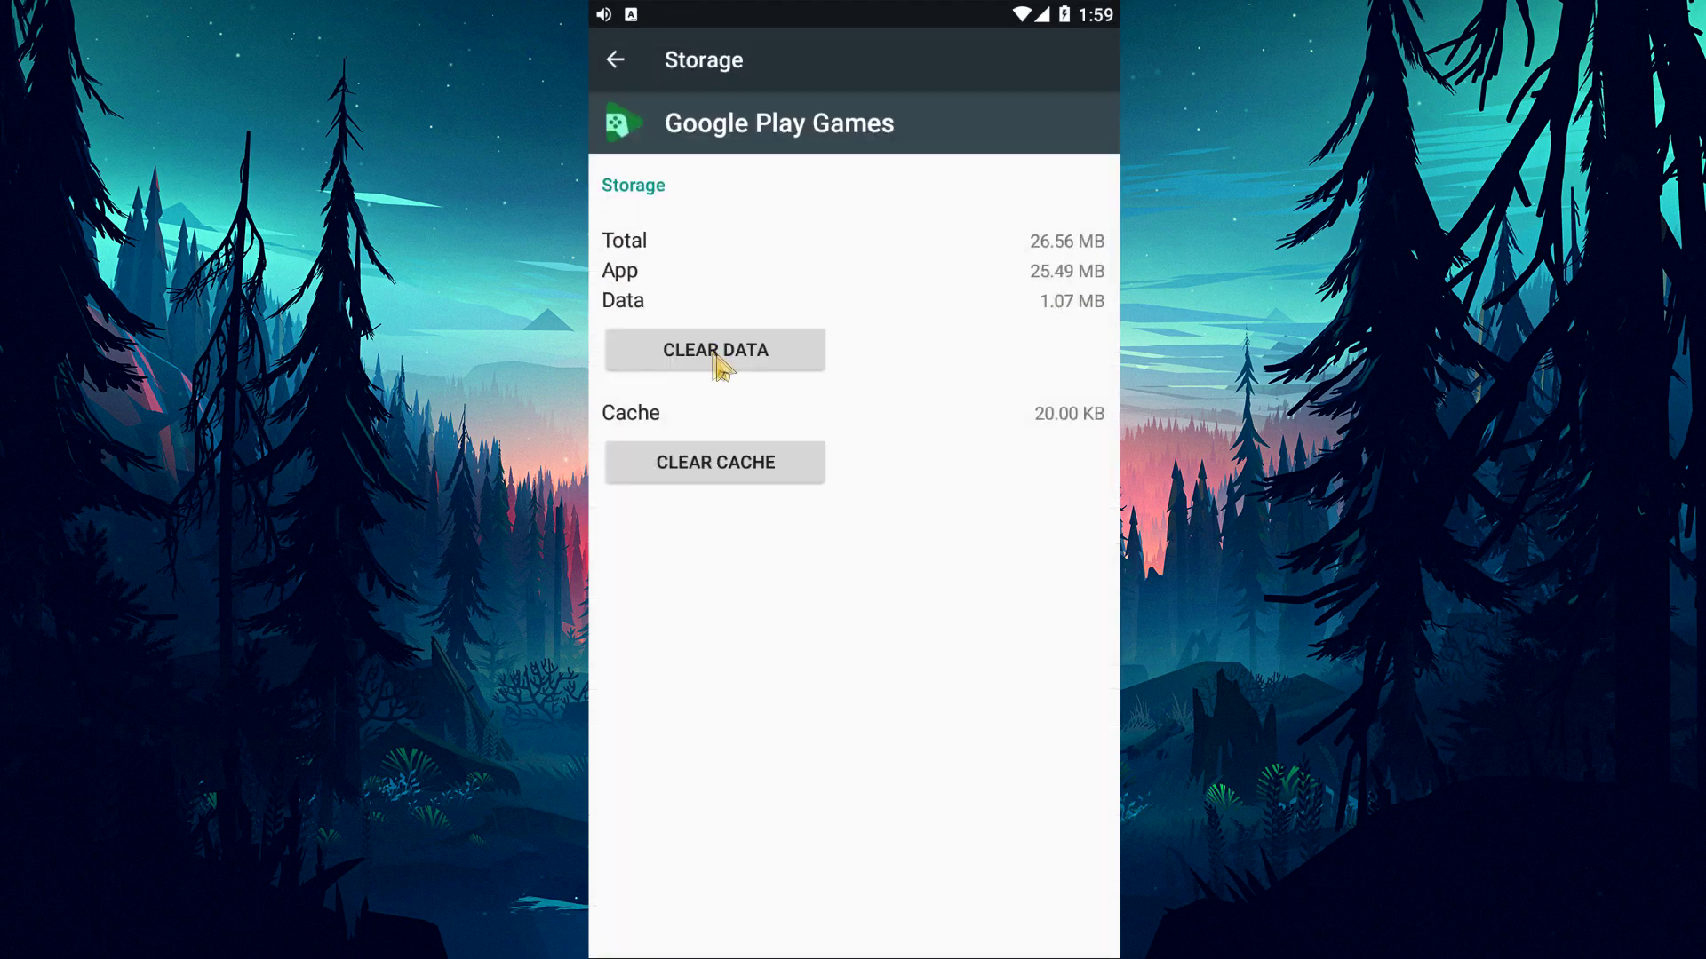
{"action": "left_click", "coordinate": [749, 366]}
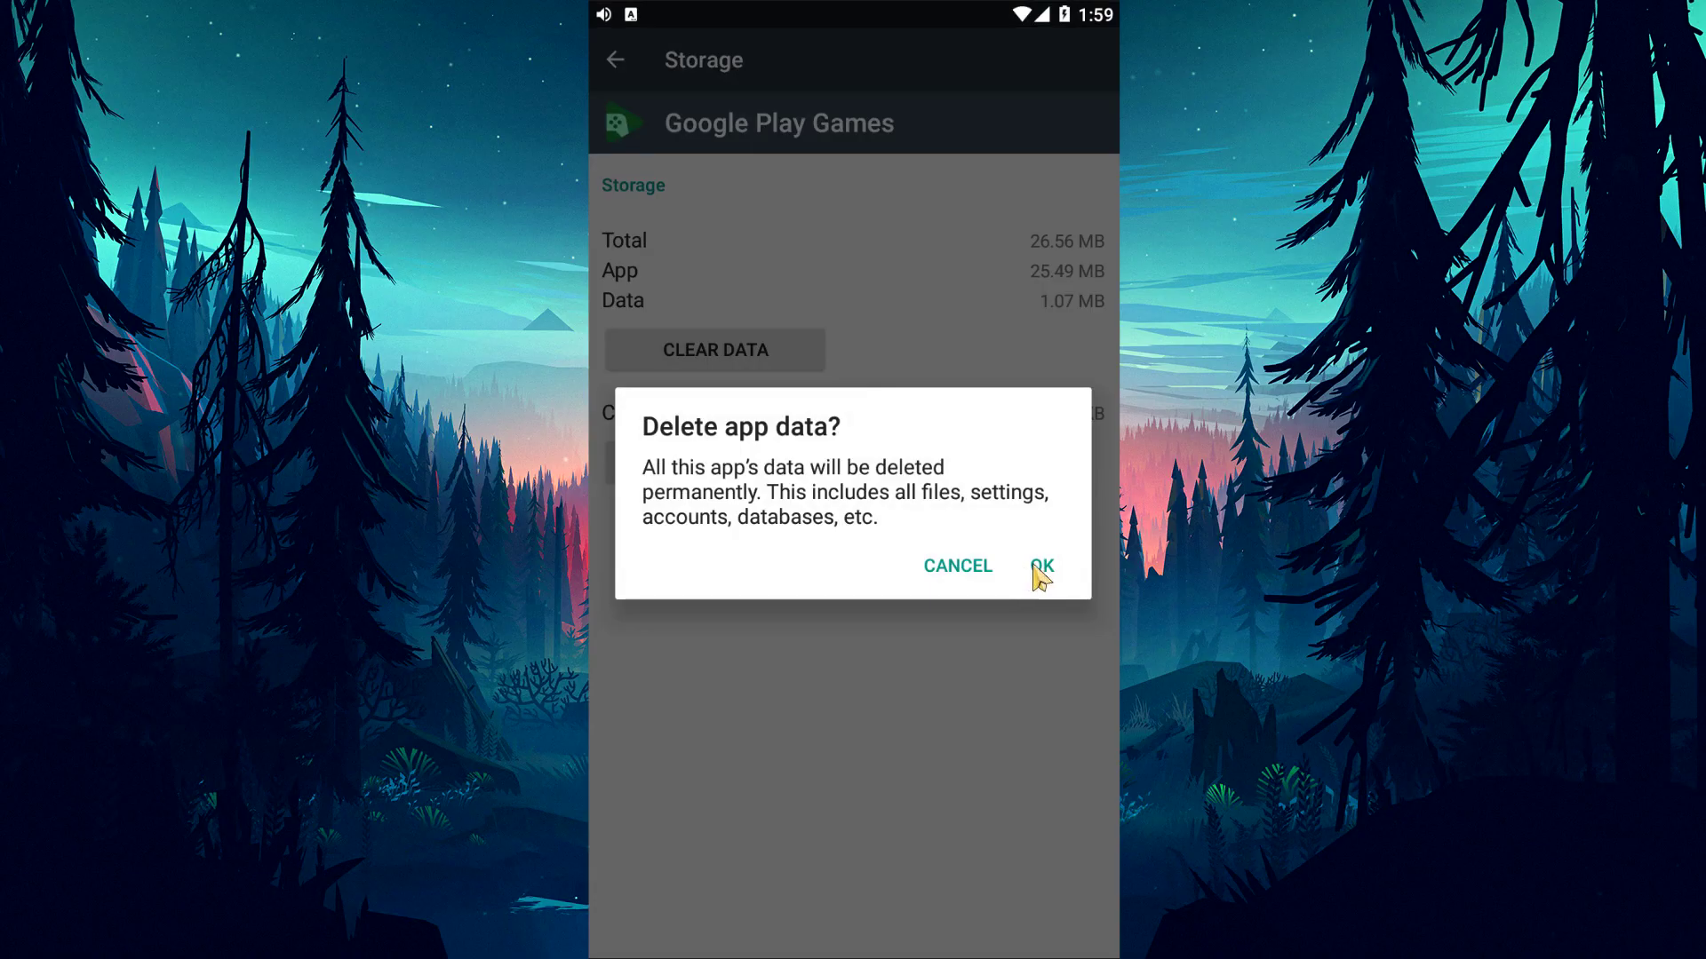
{"action": "left_click", "coordinate": [1041, 573]}
{"action": "left_click", "coordinate": [617, 64]}
{"action": "left_click", "coordinate": [619, 64]}
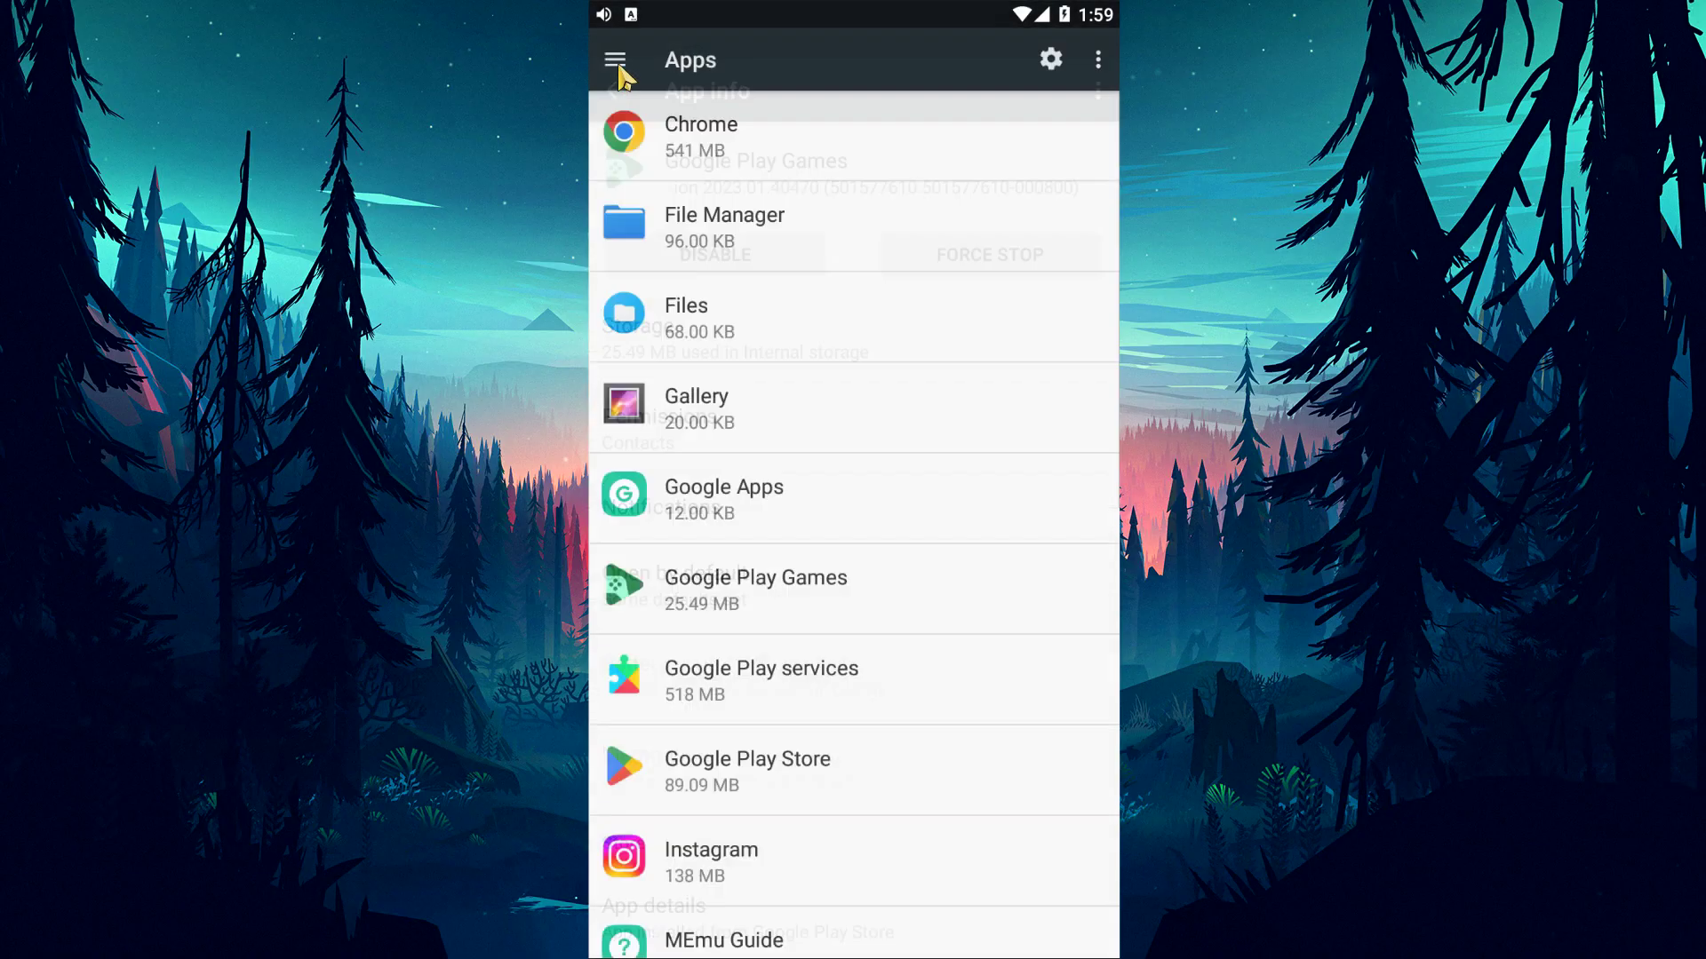
Clear all data of Google Play services through its storage management, and return to the list of installed apps.
{"action": "scroll", "coordinate": [779, 607], "scroll_direction": "down", "scroll_amount": 1}
{"action": "left_click", "coordinate": [772, 602]}
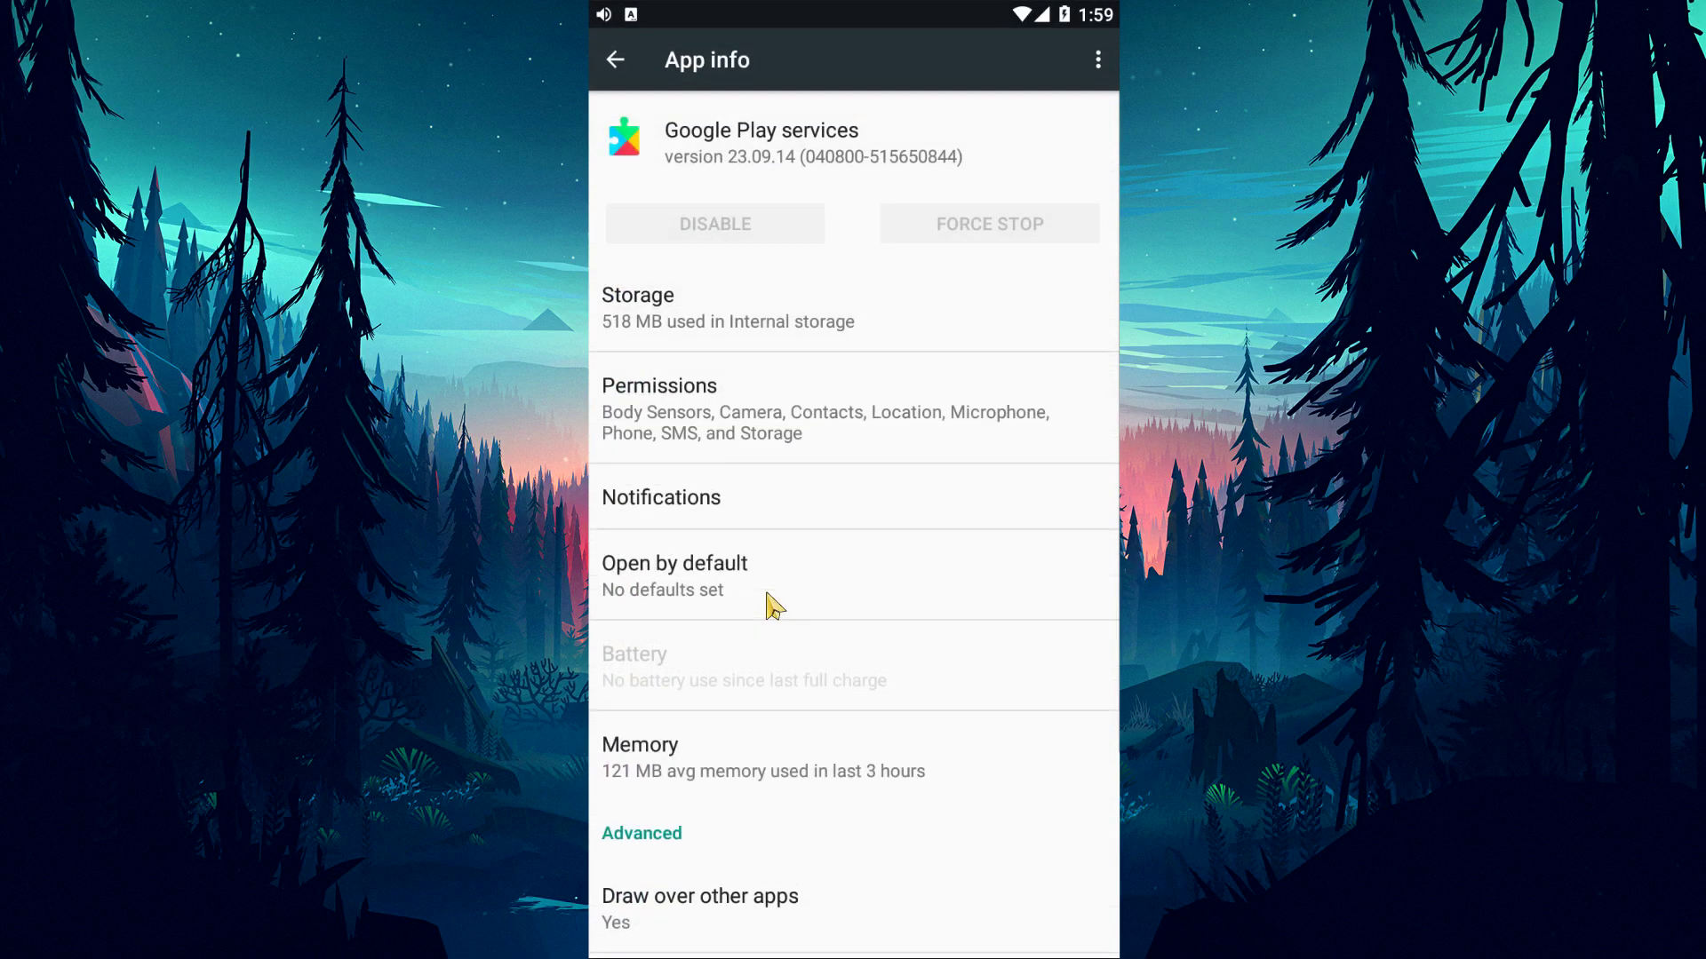
{"action": "left_click", "coordinate": [685, 324]}
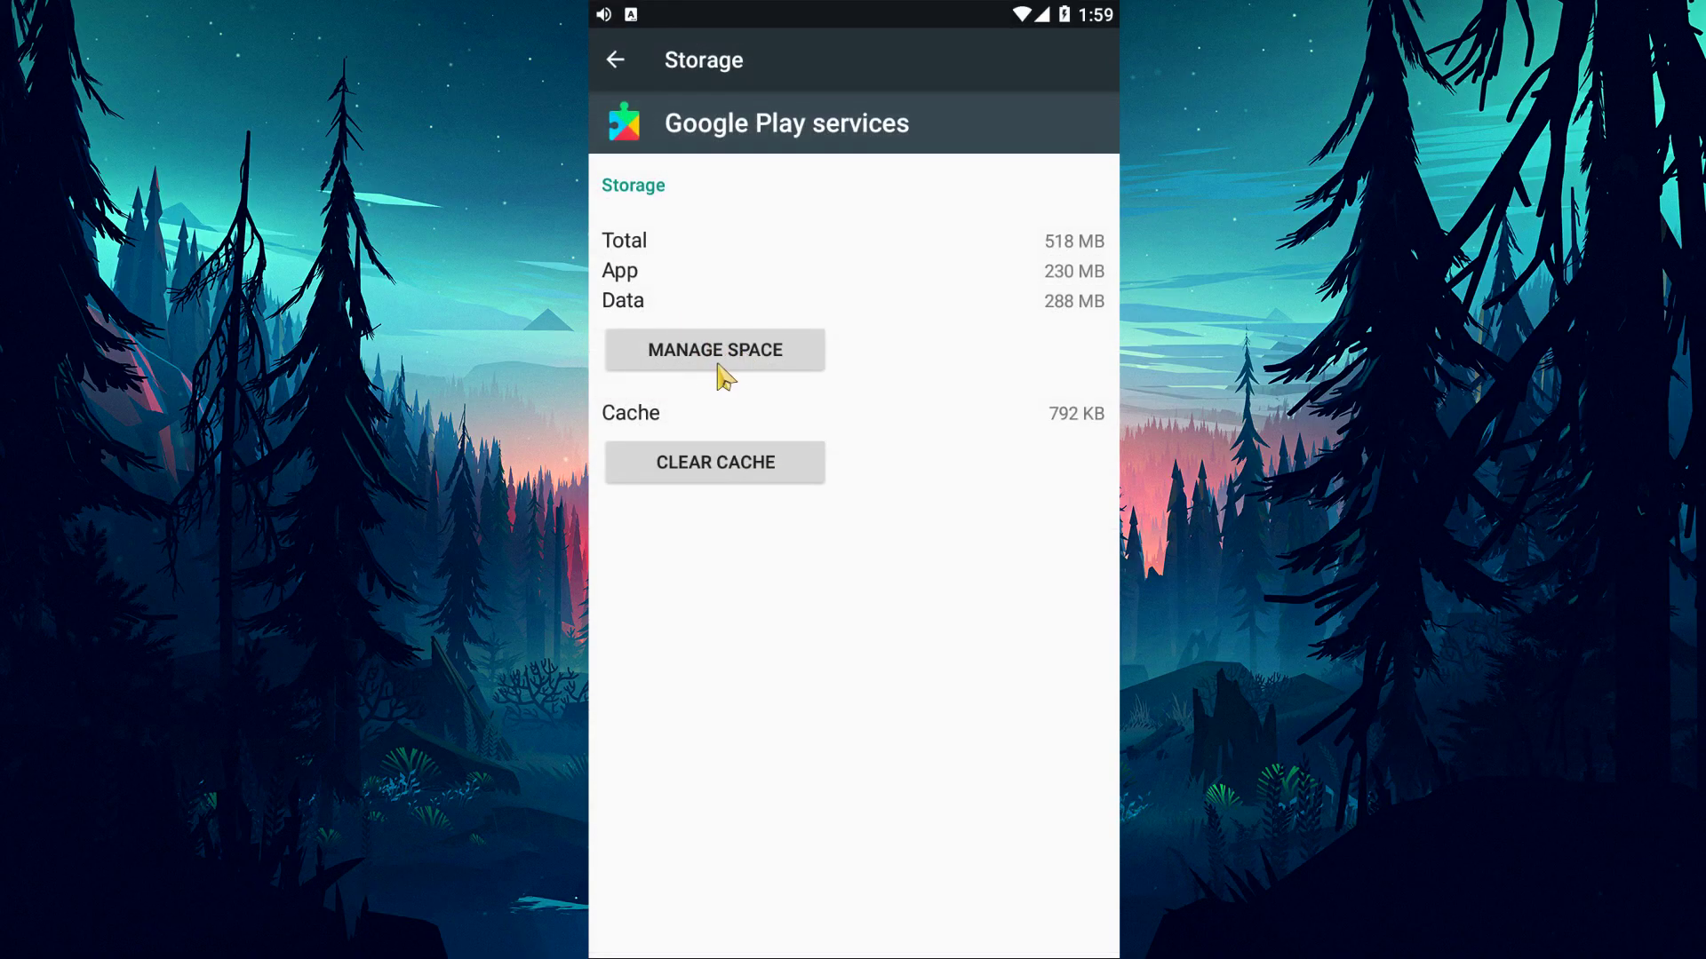
{"action": "left_click", "coordinate": [719, 366]}
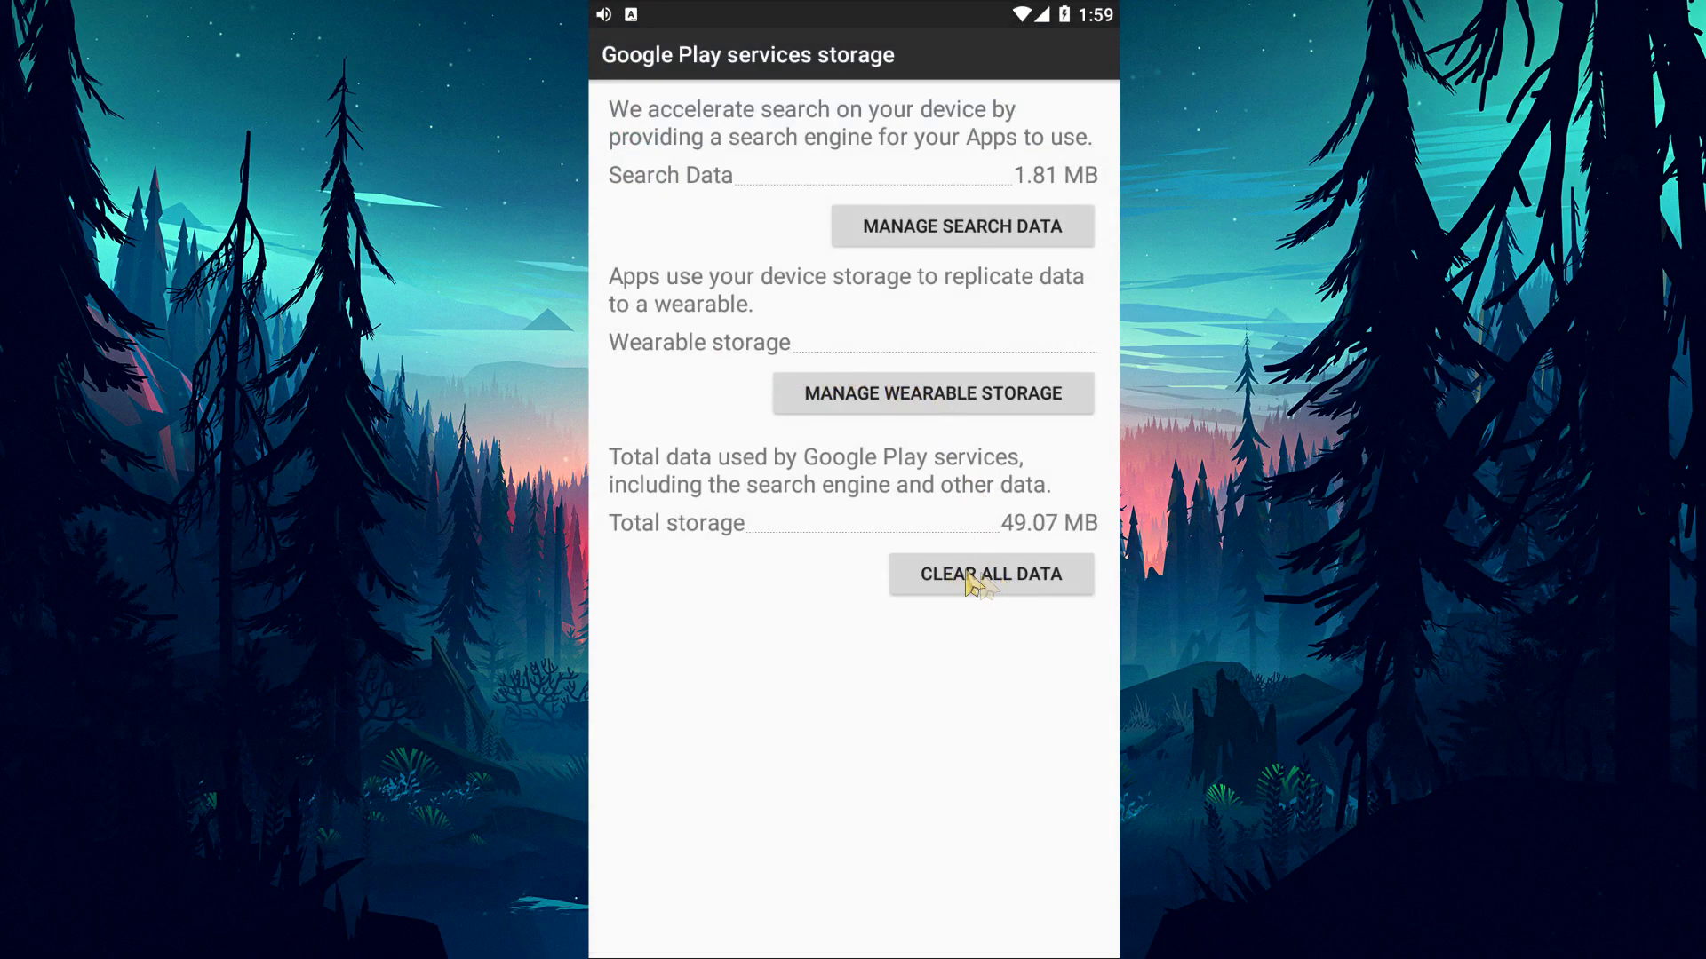
{"action": "left_click", "coordinate": [990, 582]}
{"action": "left_click", "coordinate": [1043, 569]}
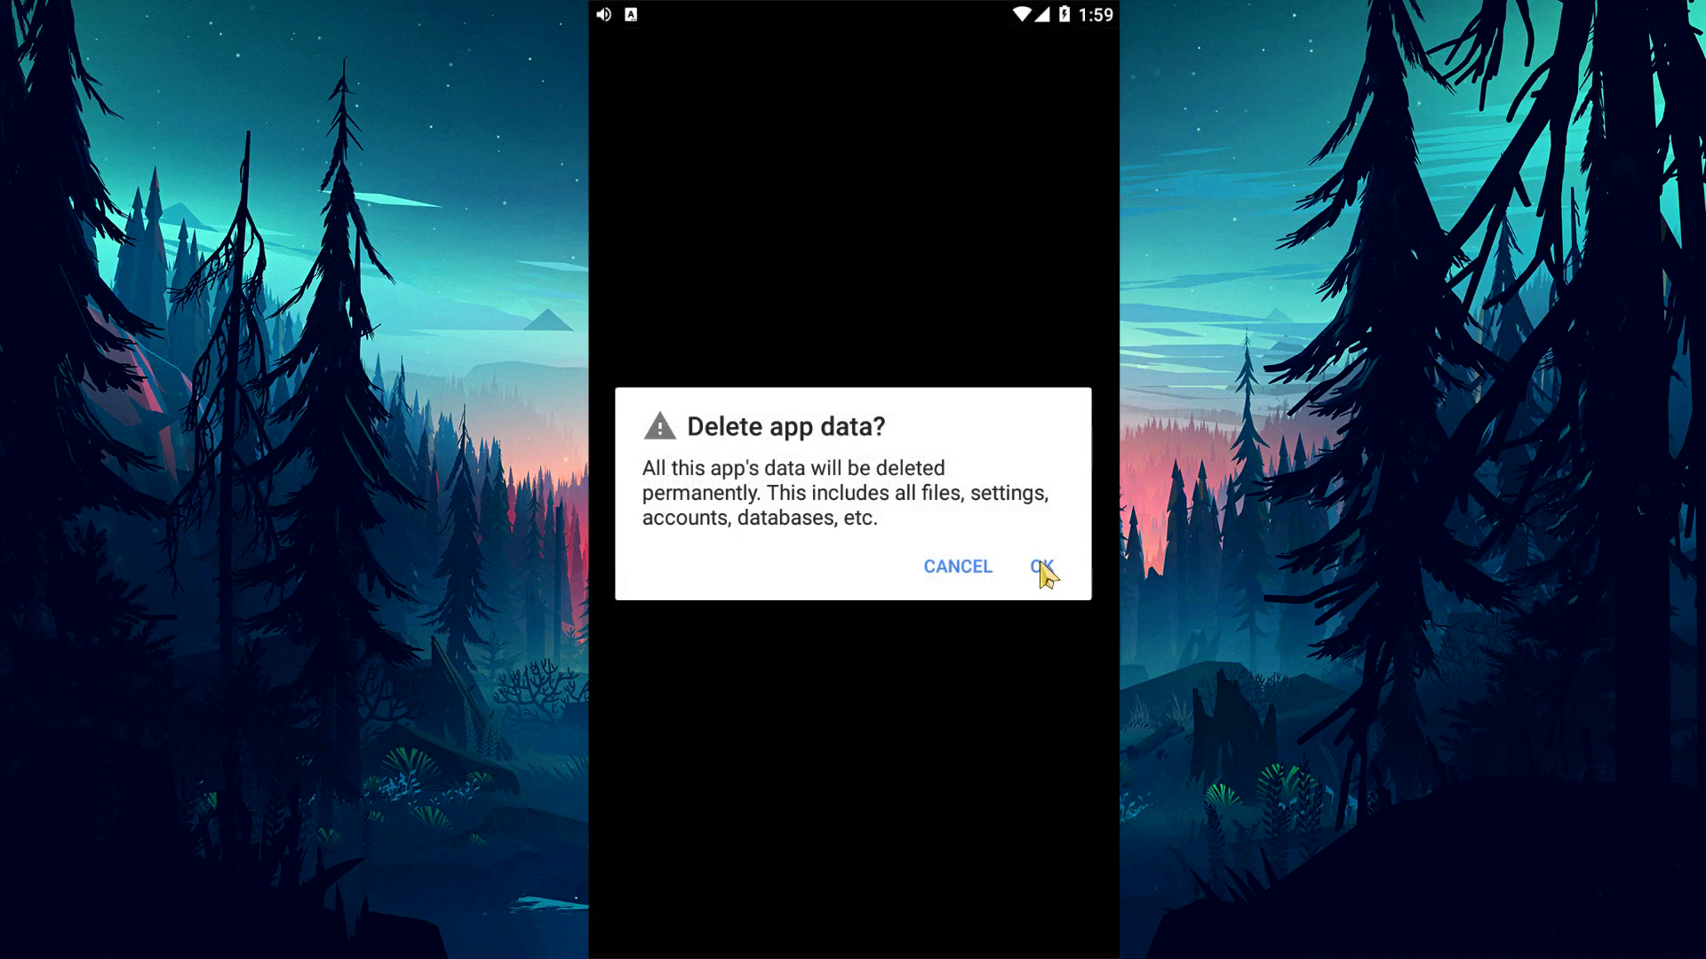
{"action": "left_click", "coordinate": [613, 59]}
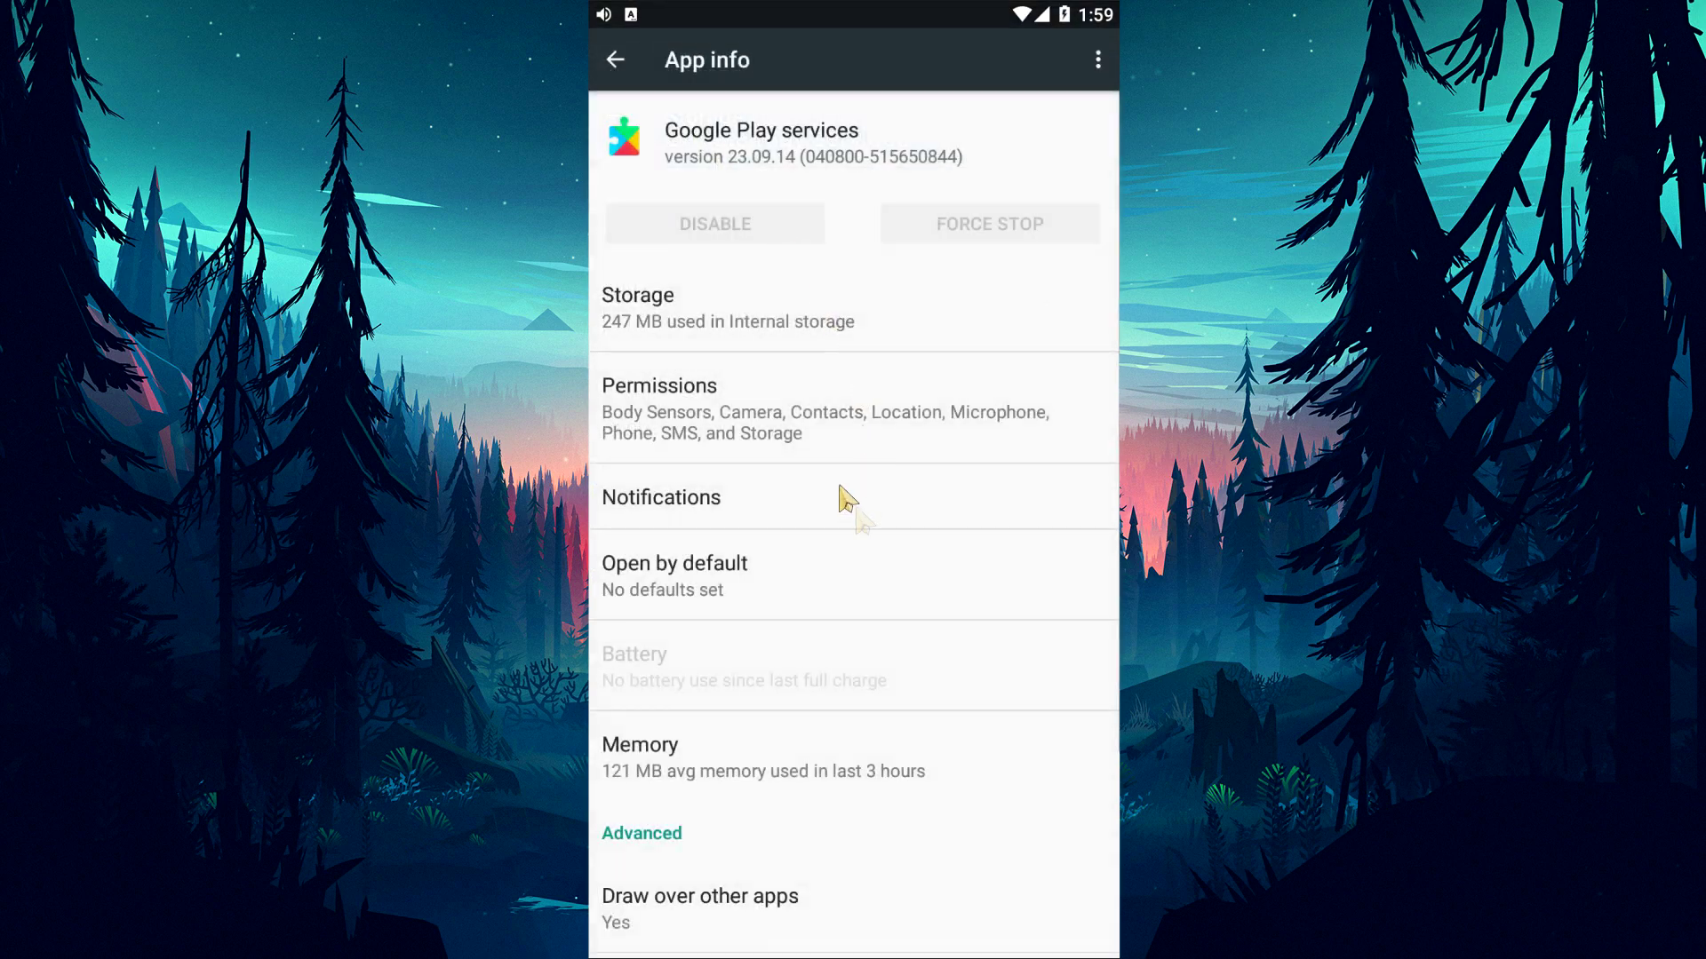
{"action": "left_click", "coordinate": [613, 59]}
Delete all app data of Google Play Store and leave its storage page.
{"action": "scroll", "coordinate": [782, 639], "scroll_direction": "down", "scroll_amount": 1}
{"action": "left_click", "coordinate": [787, 616]}
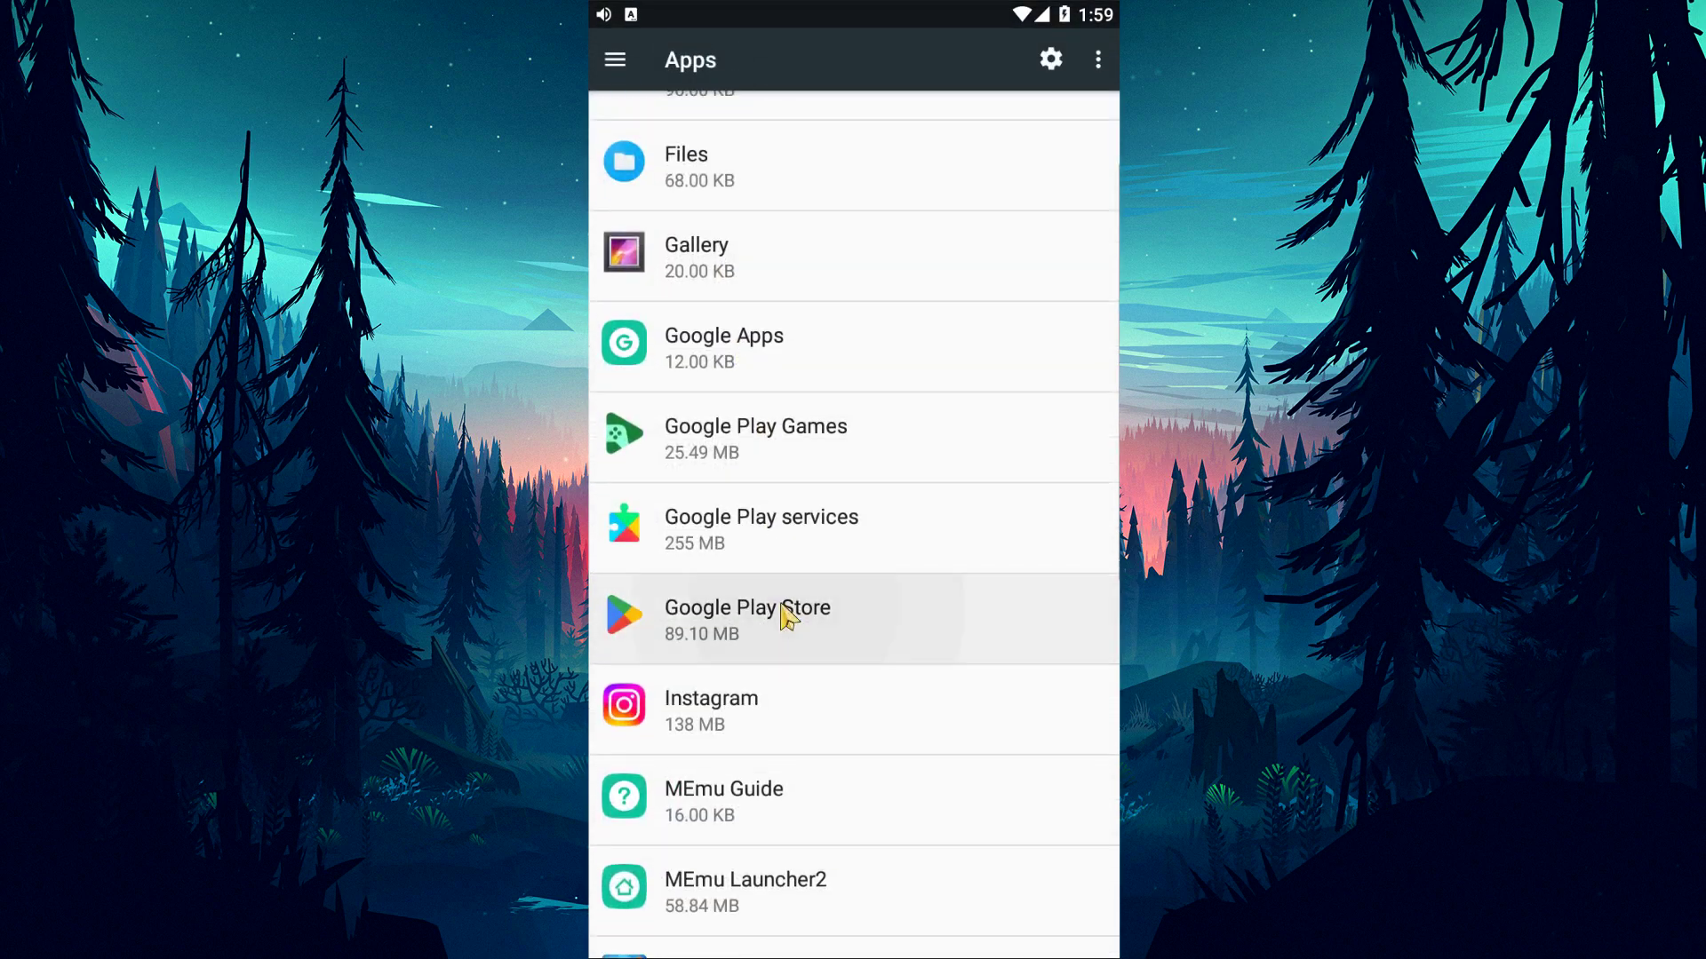
{"action": "left_click", "coordinate": [716, 305]}
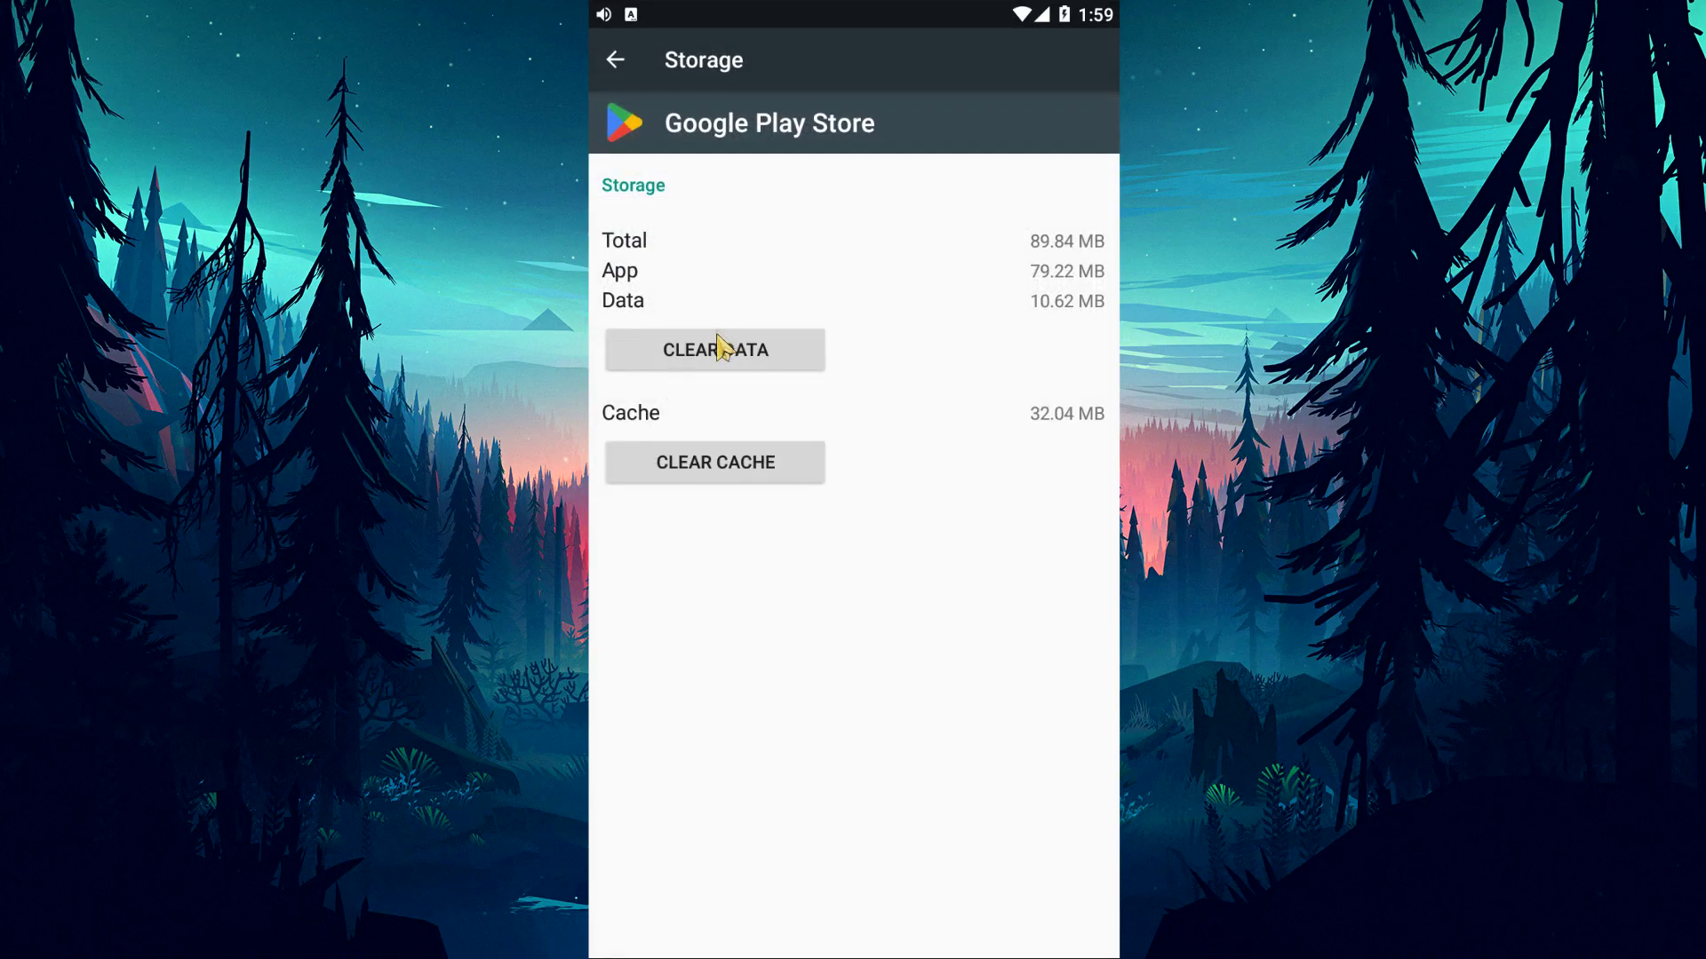
{"action": "left_click", "coordinate": [747, 363]}
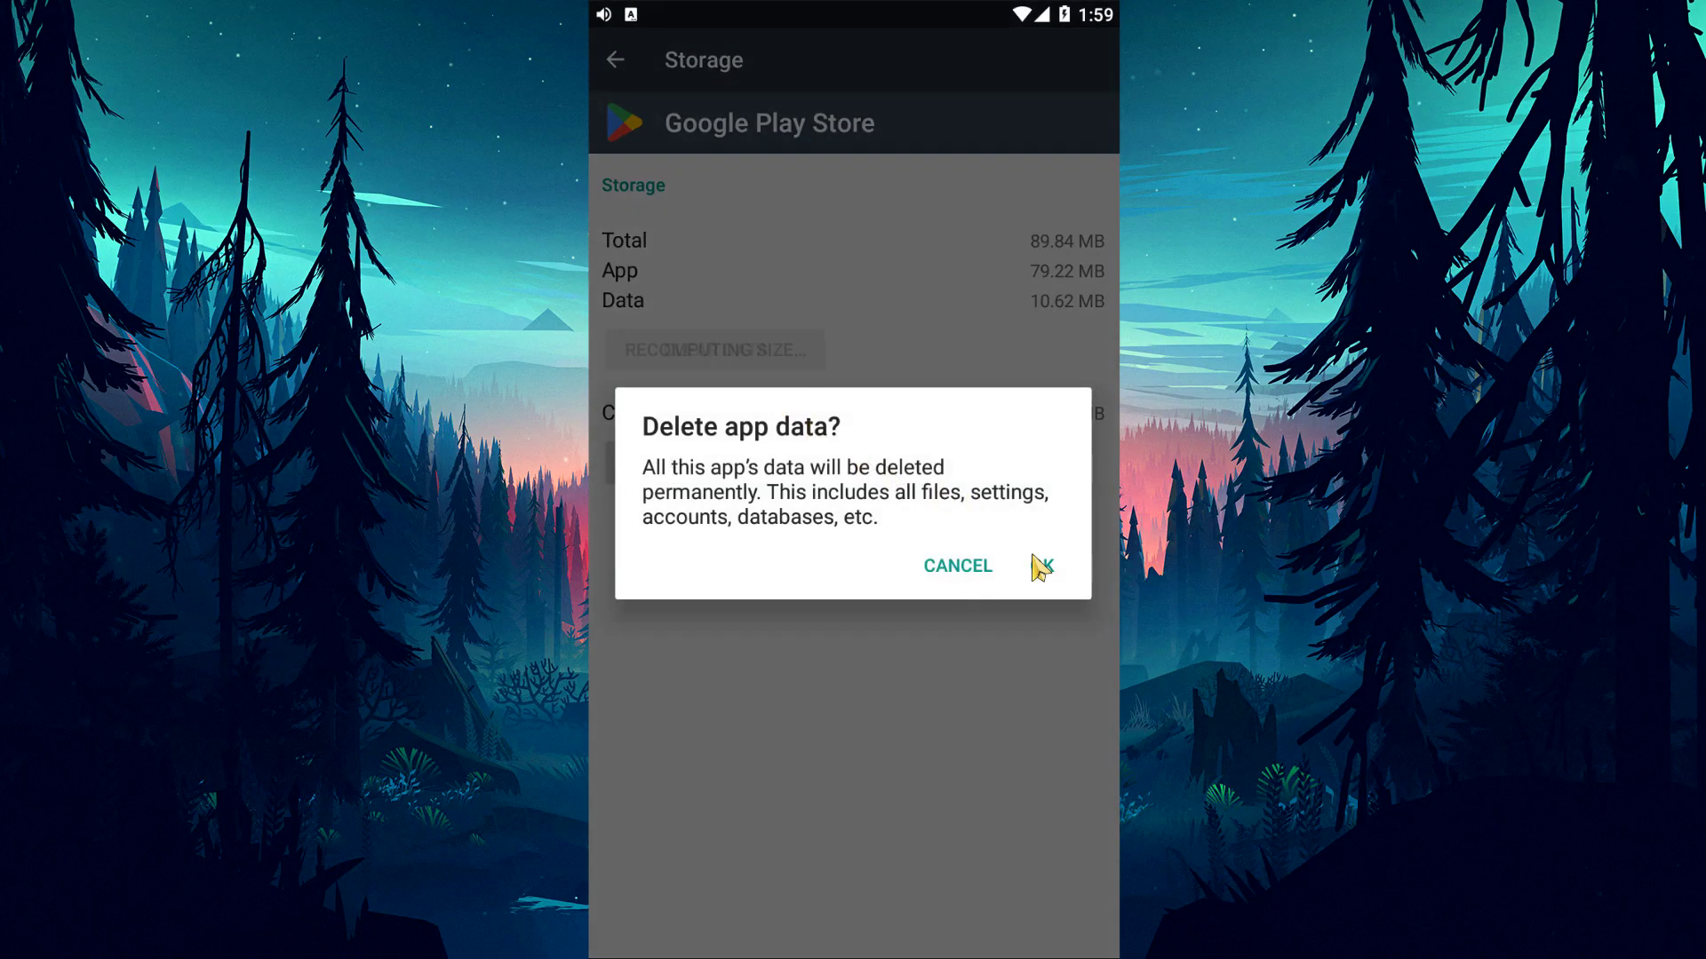
{"action": "left_click", "coordinate": [1039, 566]}
{"action": "left_click", "coordinate": [615, 60]}
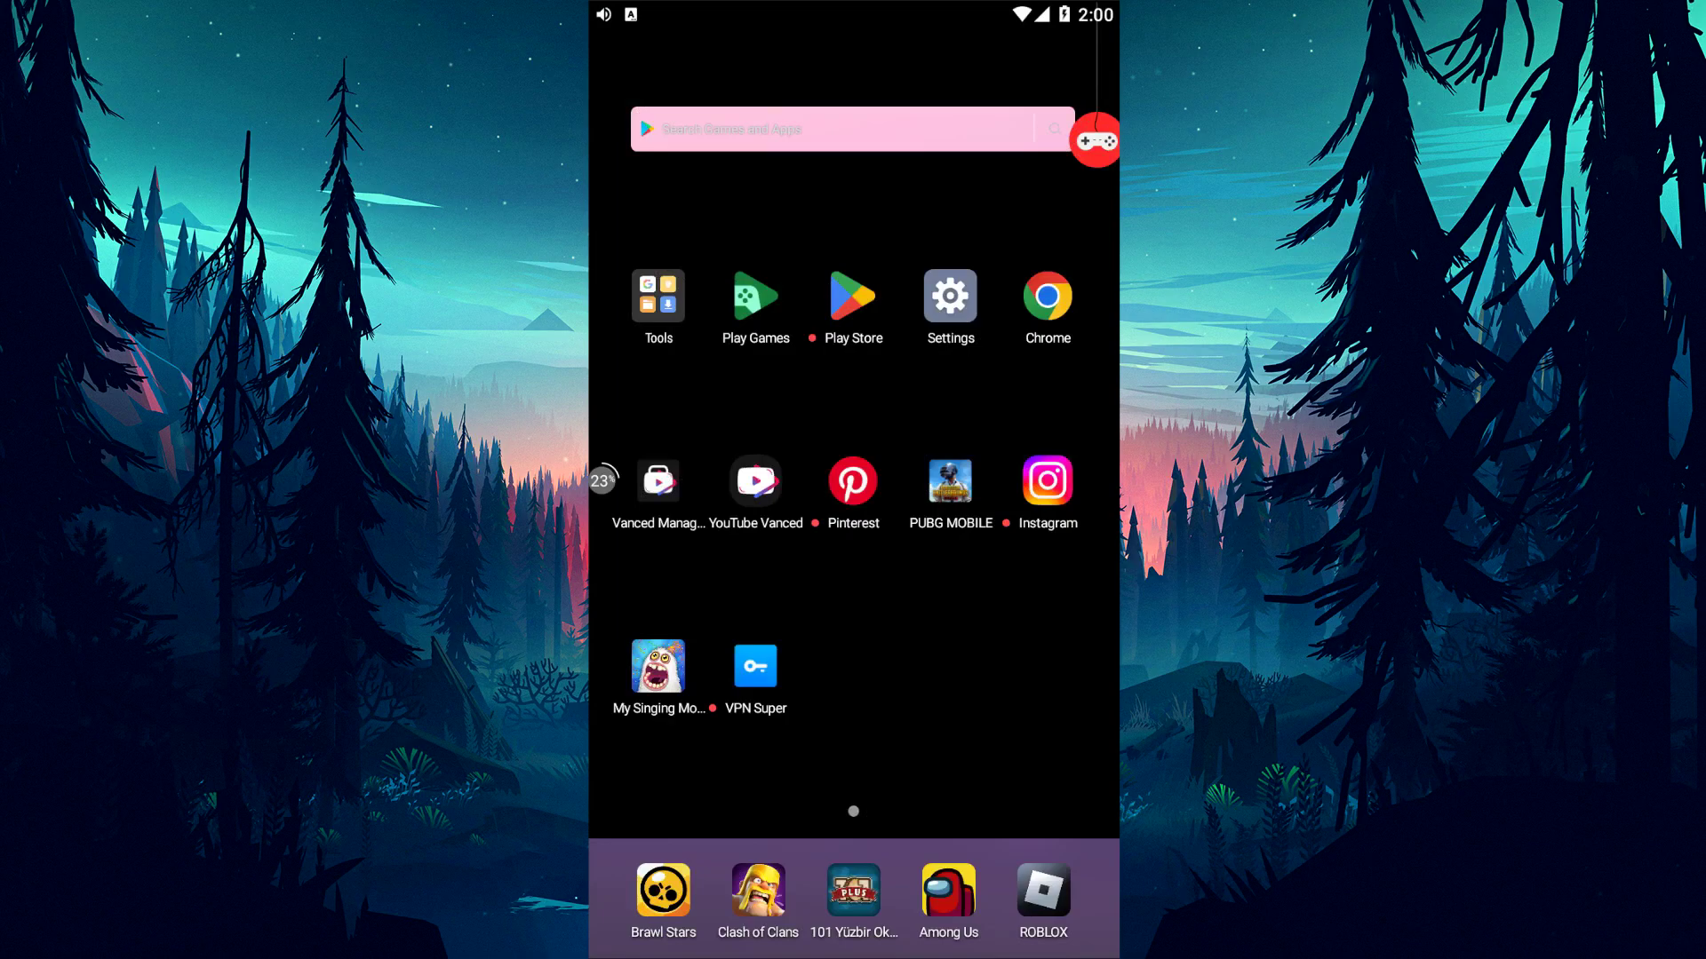
Open the device Settings and go to the app info page of PUBG MOBILE in the list of installed apps.
{"action": "left_click", "coordinate": [953, 298]}
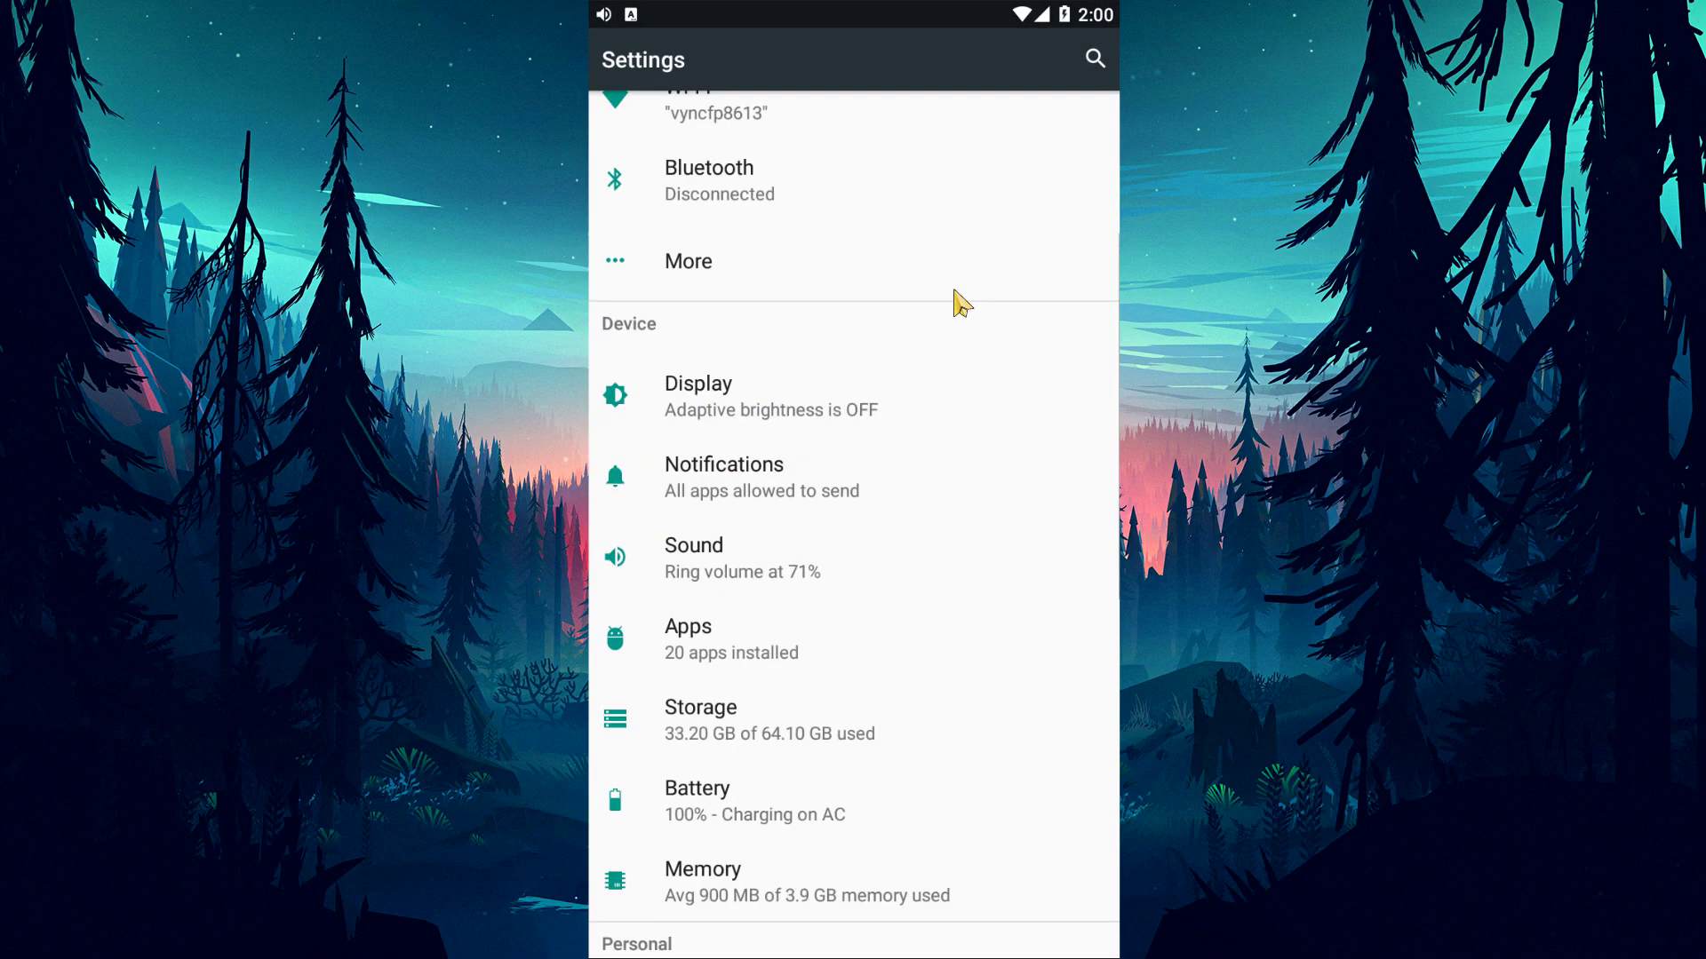
{"action": "left_click_drag", "start_coordinate": [780, 628], "coordinate": [834, 464]}
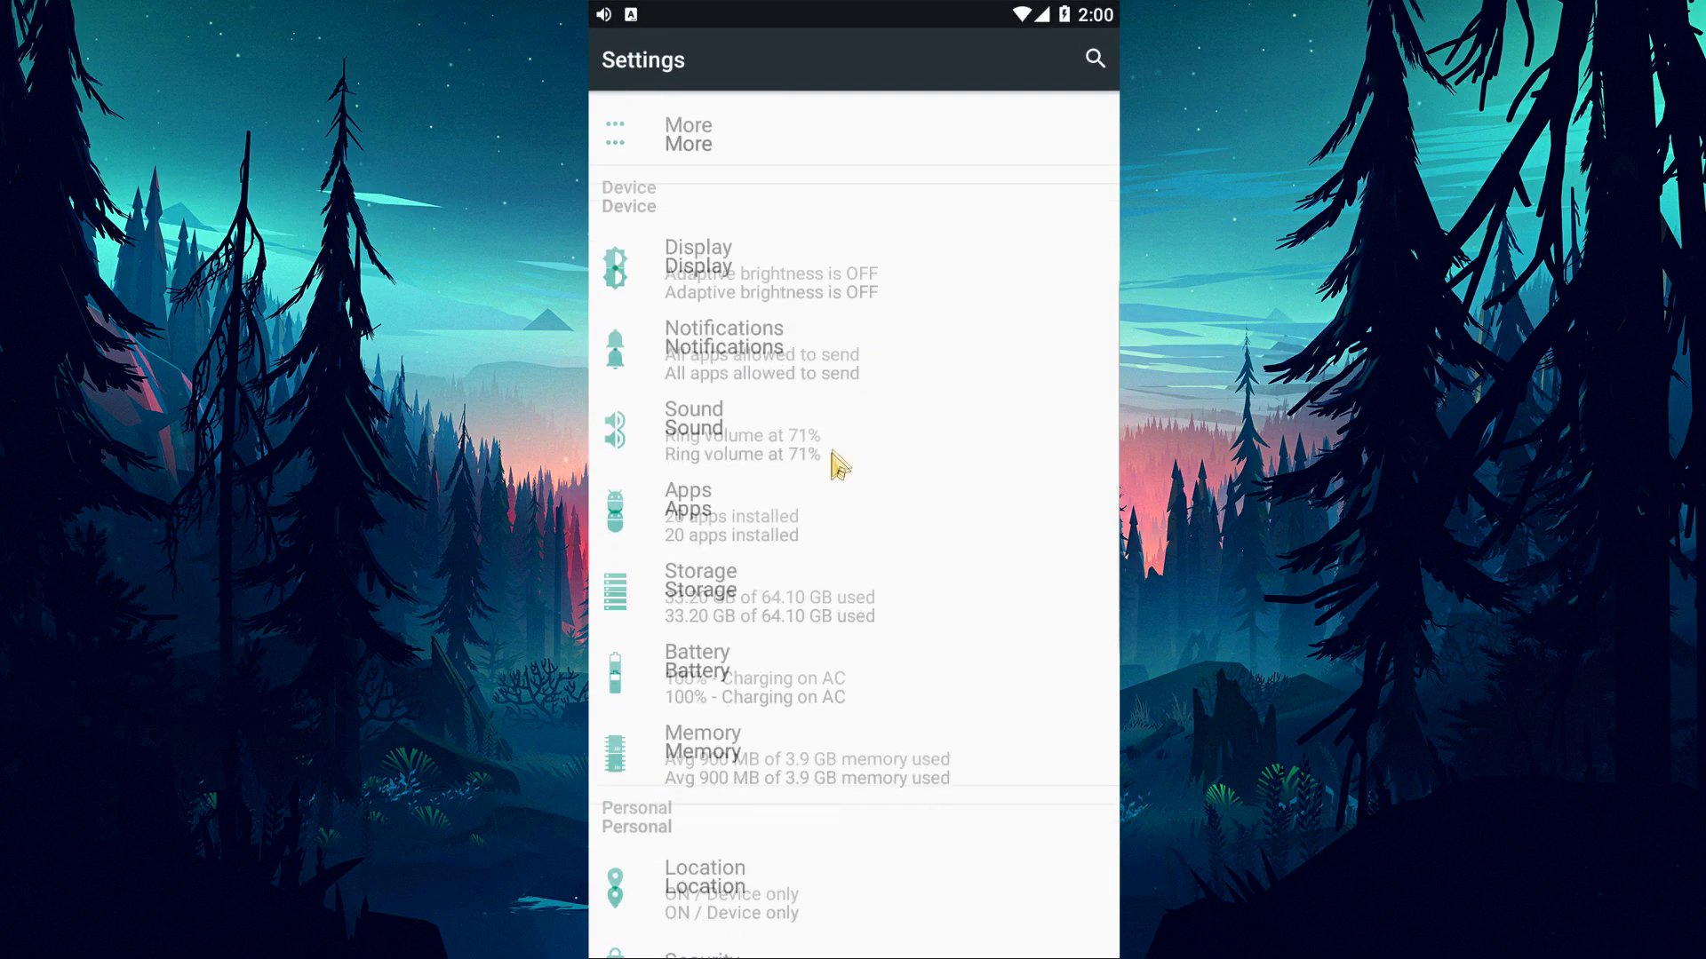
{"action": "left_click", "coordinate": [720, 512]}
{"action": "scroll", "coordinate": [702, 702], "scroll_direction": "down", "scroll_amount": 5}
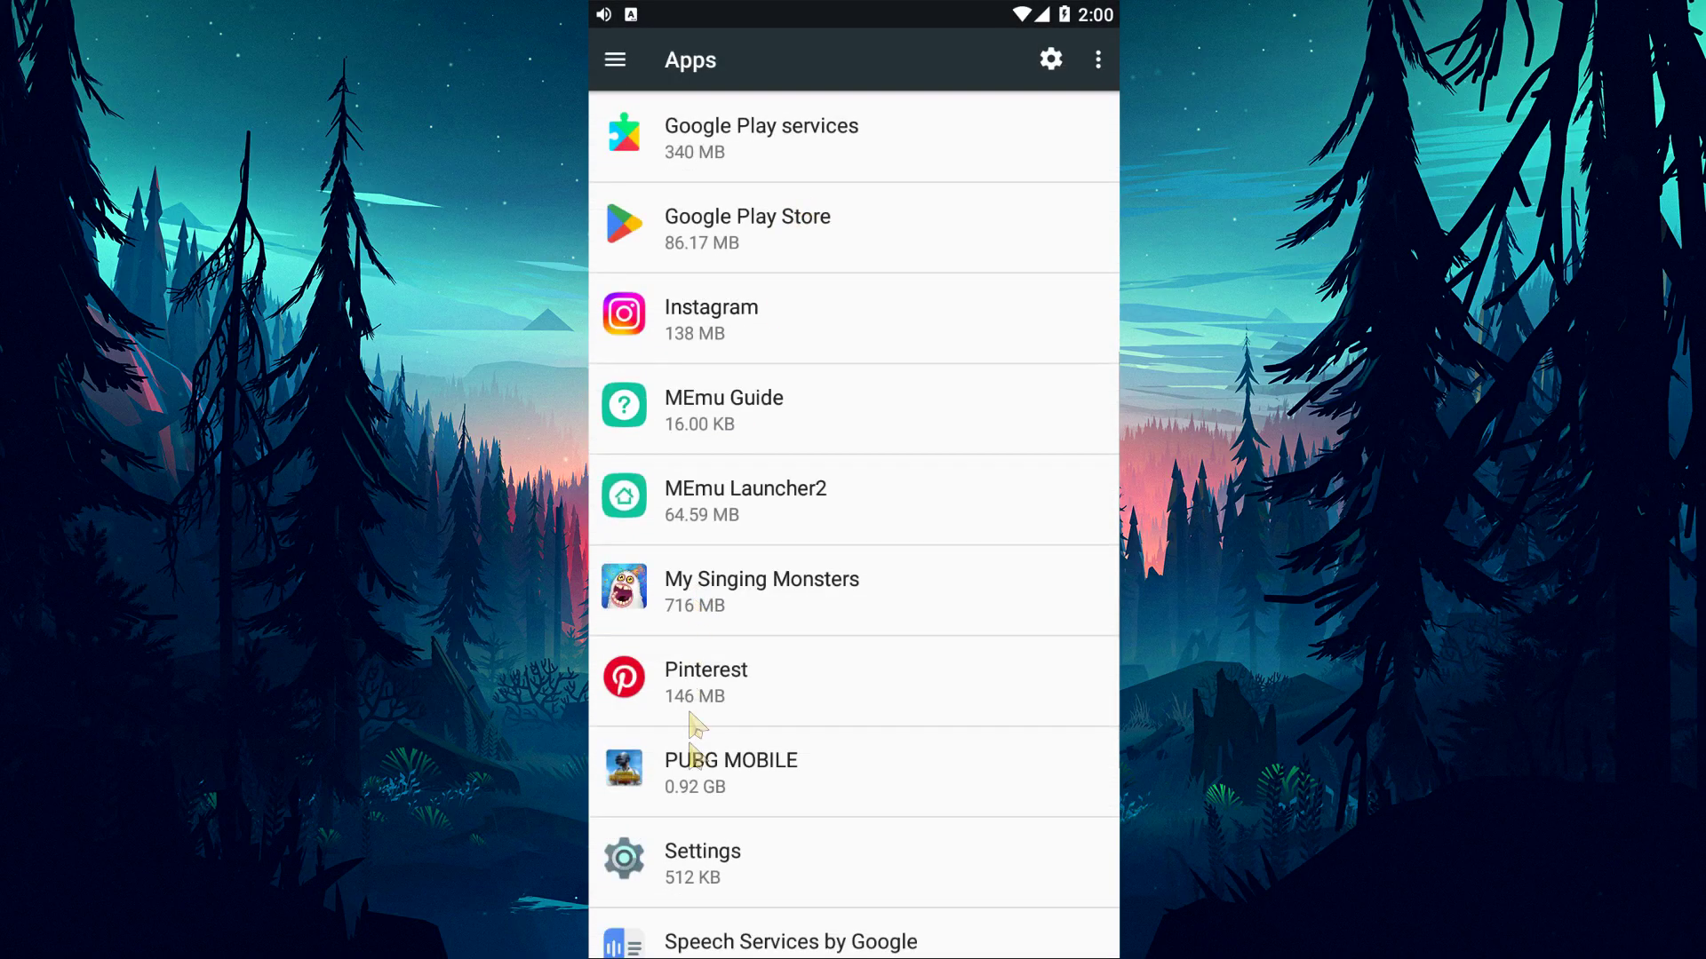
{"action": "scroll", "coordinate": [692, 715], "scroll_direction": "down", "scroll_amount": 1}
{"action": "left_click", "coordinate": [702, 633]}
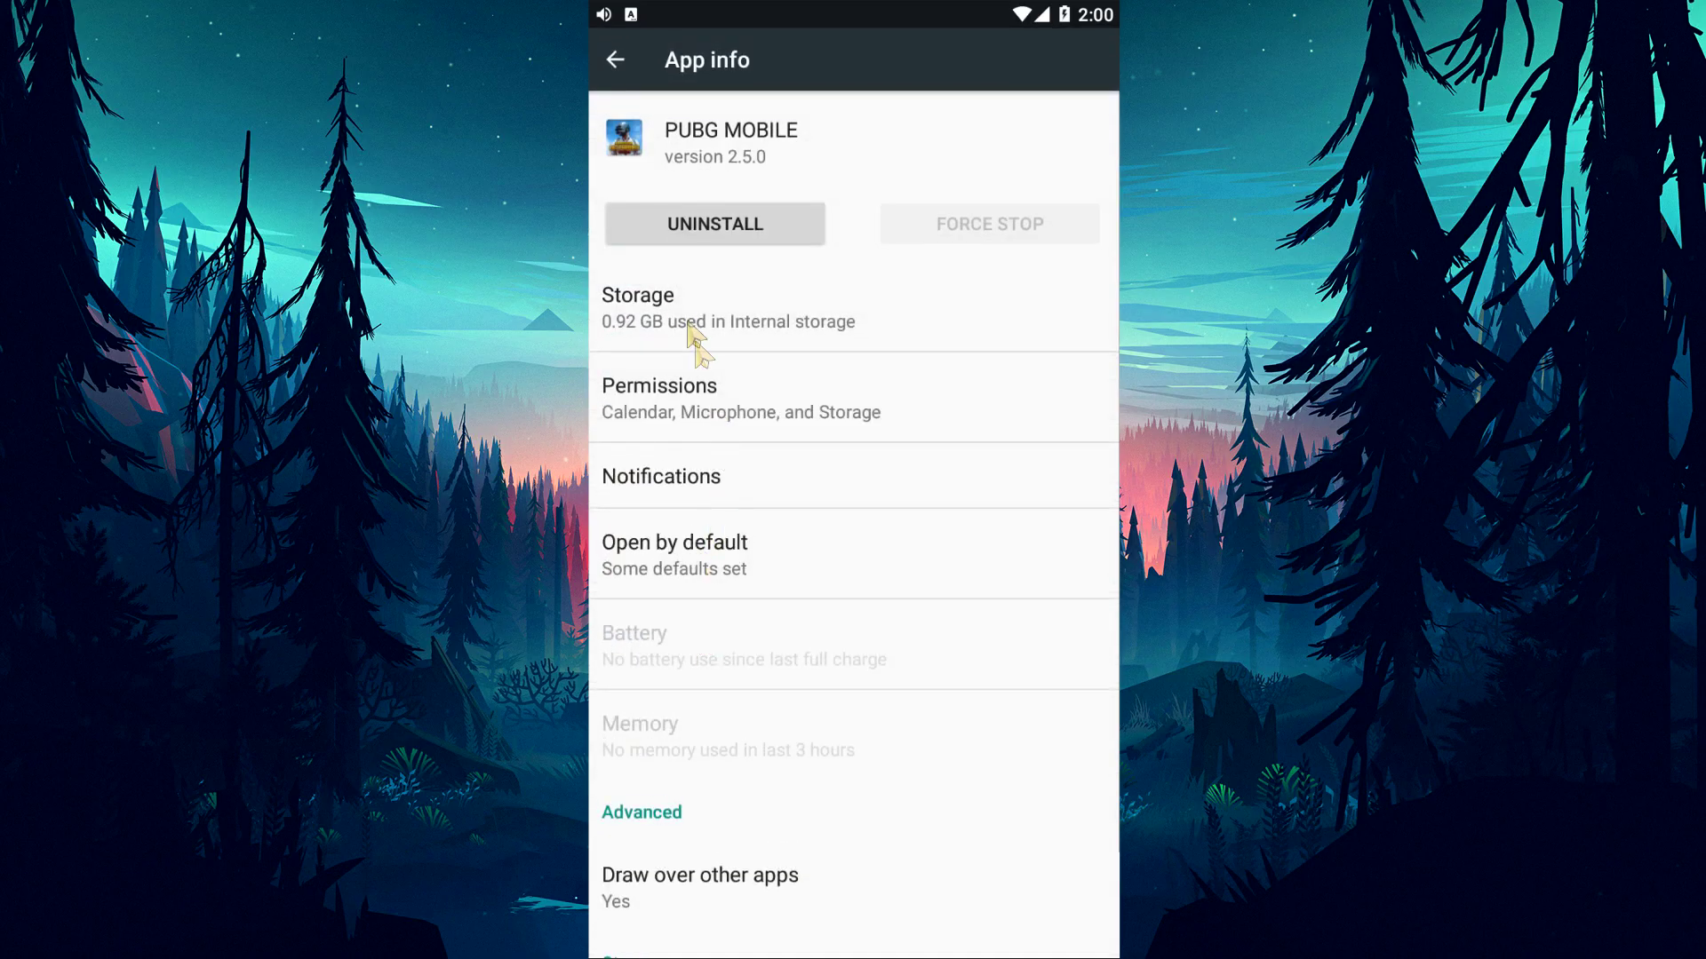
Make sure the Calendar, Microphone and Storage permissions of PUBG MOBILE are allowed, and return to the list of installed apps.
{"action": "left_click", "coordinate": [656, 412]}
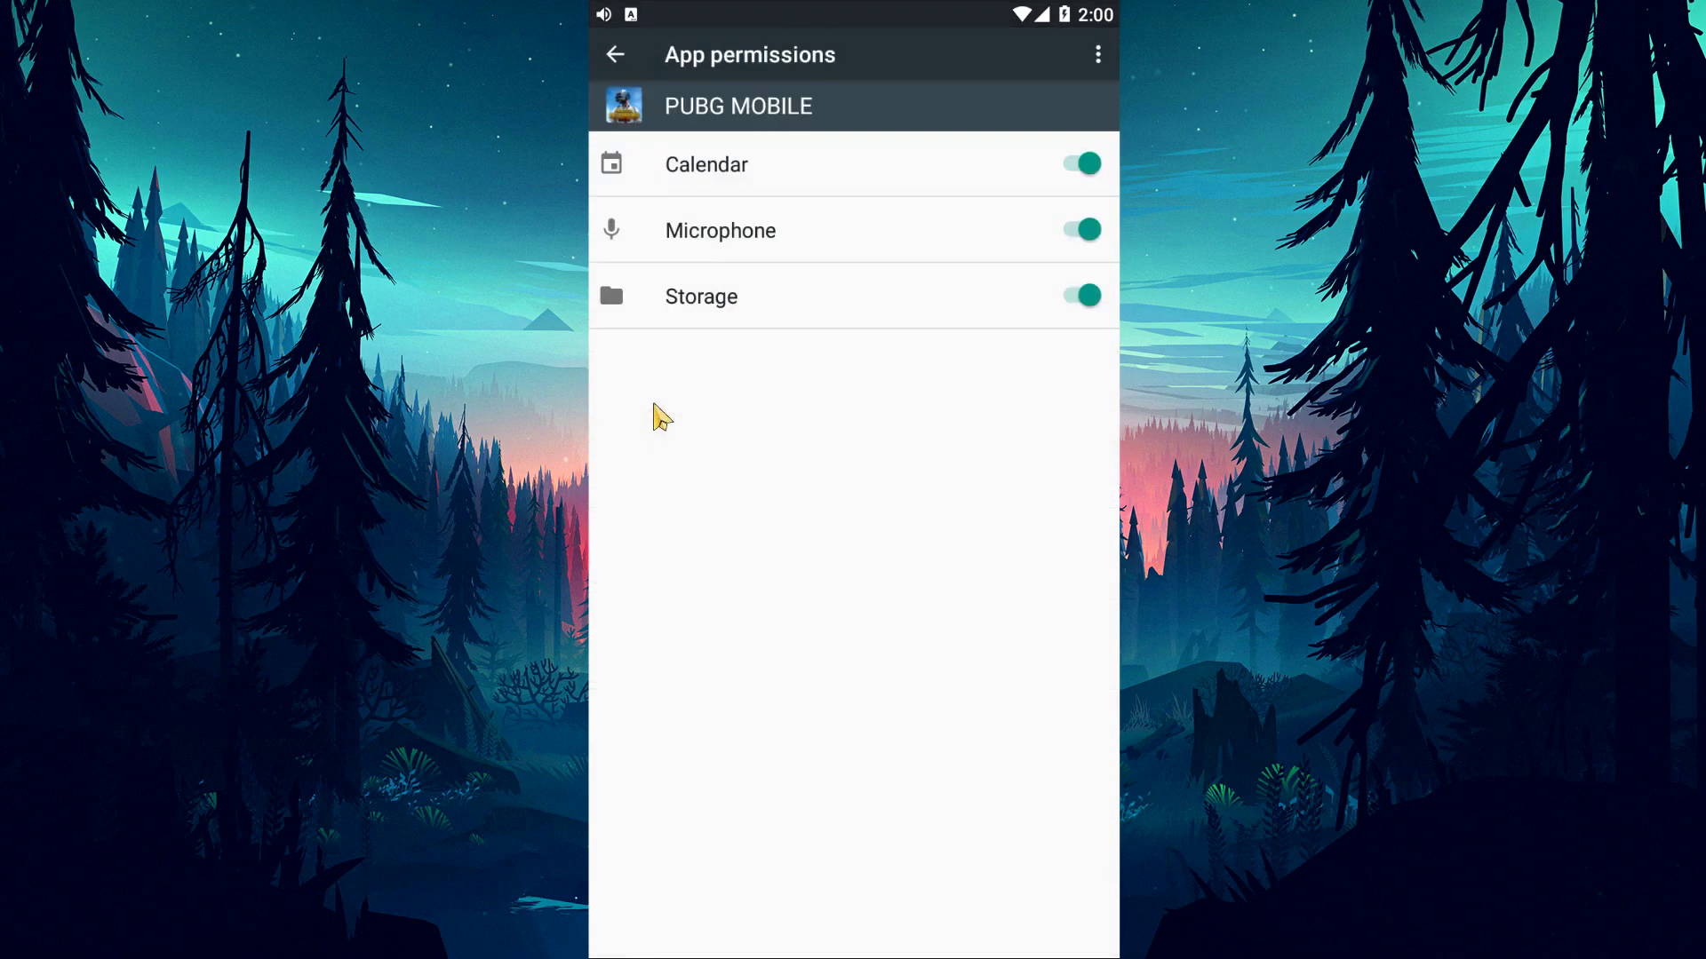
{"action": "left_click", "coordinate": [1093, 317]}
{"action": "left_click", "coordinate": [793, 318]}
{"action": "left_click", "coordinate": [619, 57]}
{"action": "left_click", "coordinate": [626, 55]}
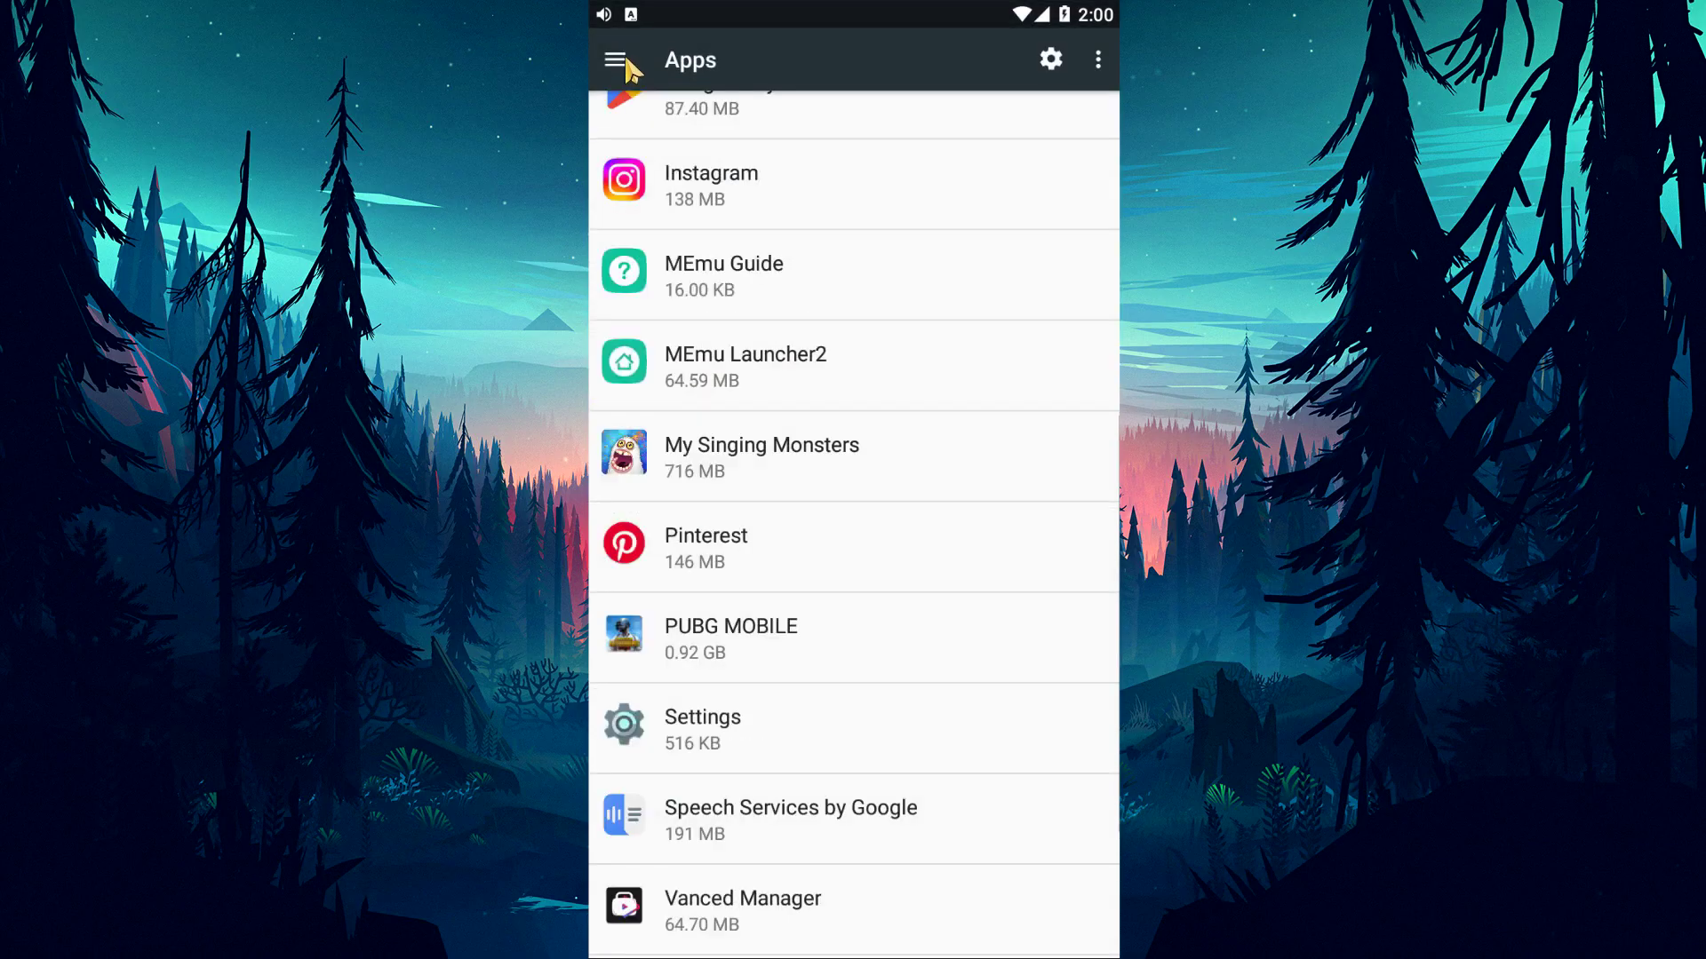
Go to the Accounts settings and remove the Google account from the device.
{"action": "left_click", "coordinate": [617, 60]}
{"action": "left_click", "coordinate": [702, 71]}
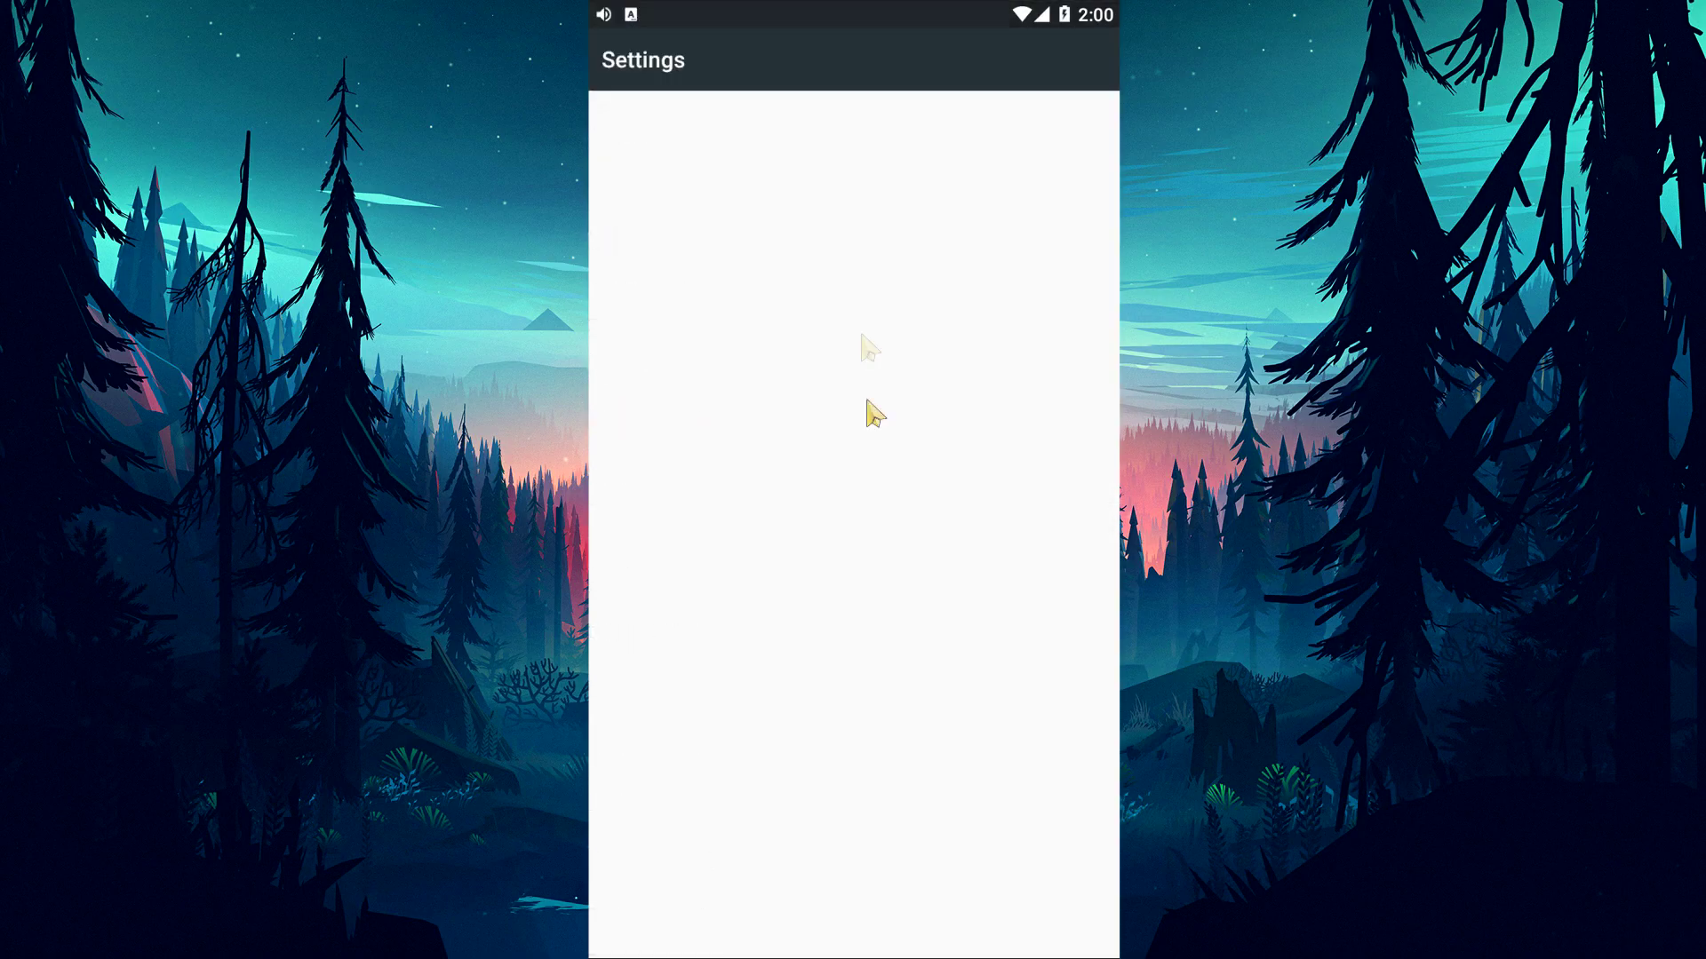
{"action": "left_click_drag", "start_coordinate": [848, 684], "coordinate": [921, 171]}
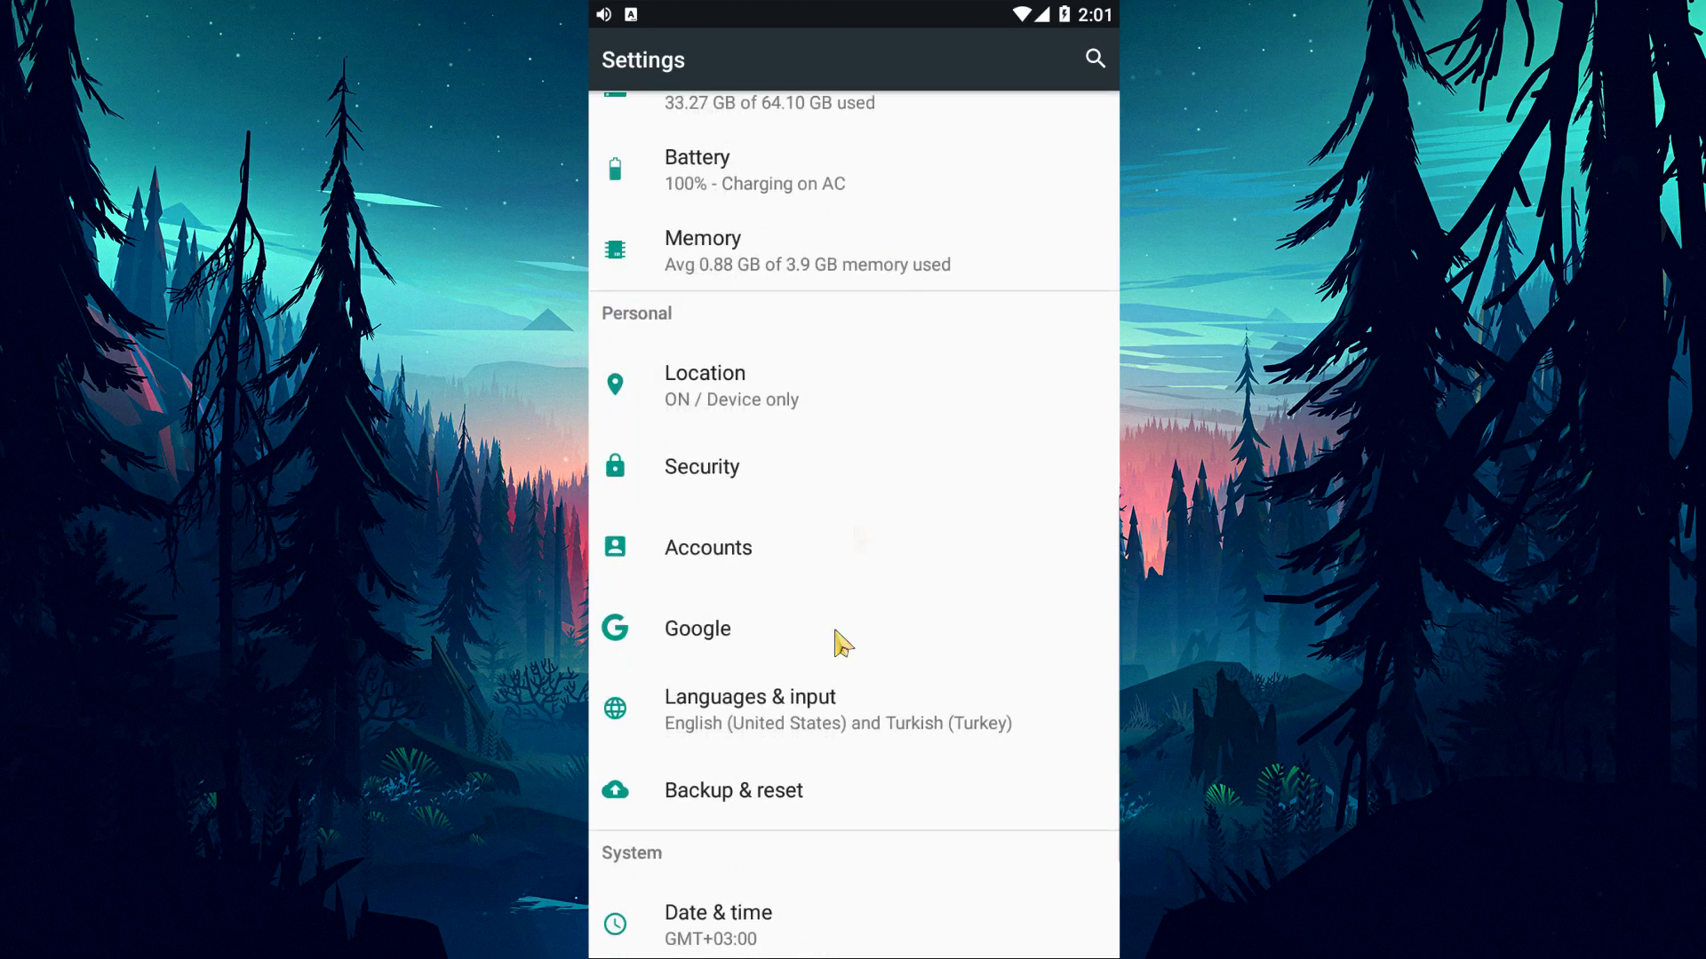
{"action": "left_click", "coordinate": [716, 478]}
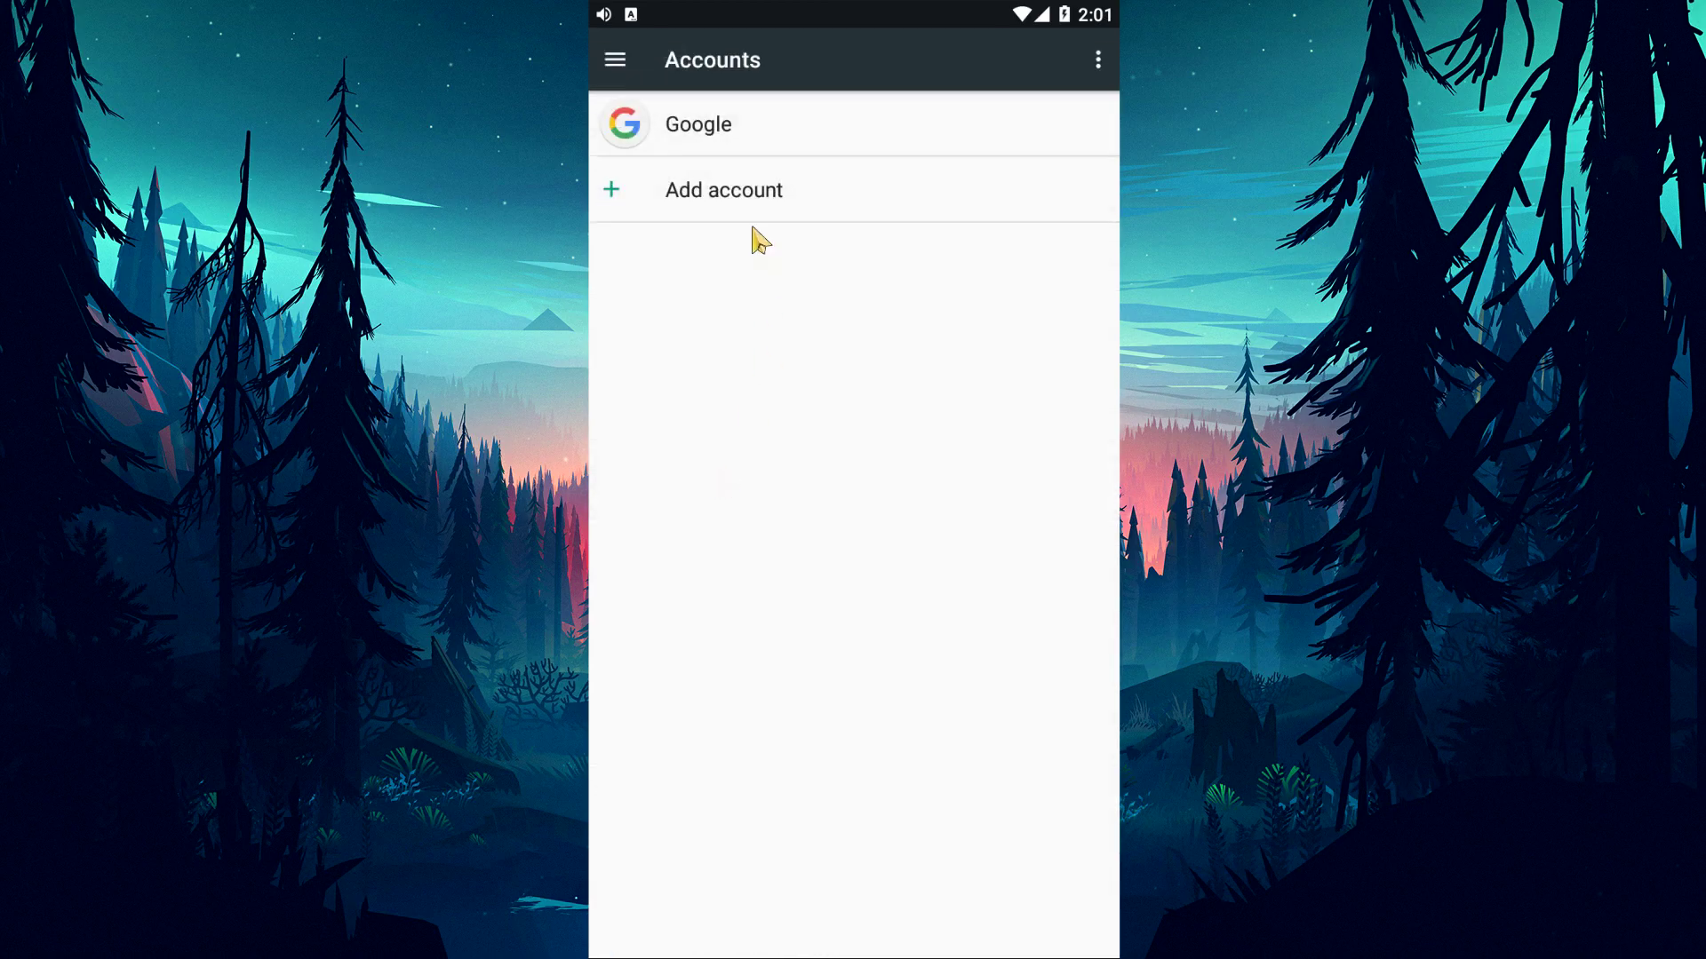
{"action": "left_click", "coordinate": [704, 139]}
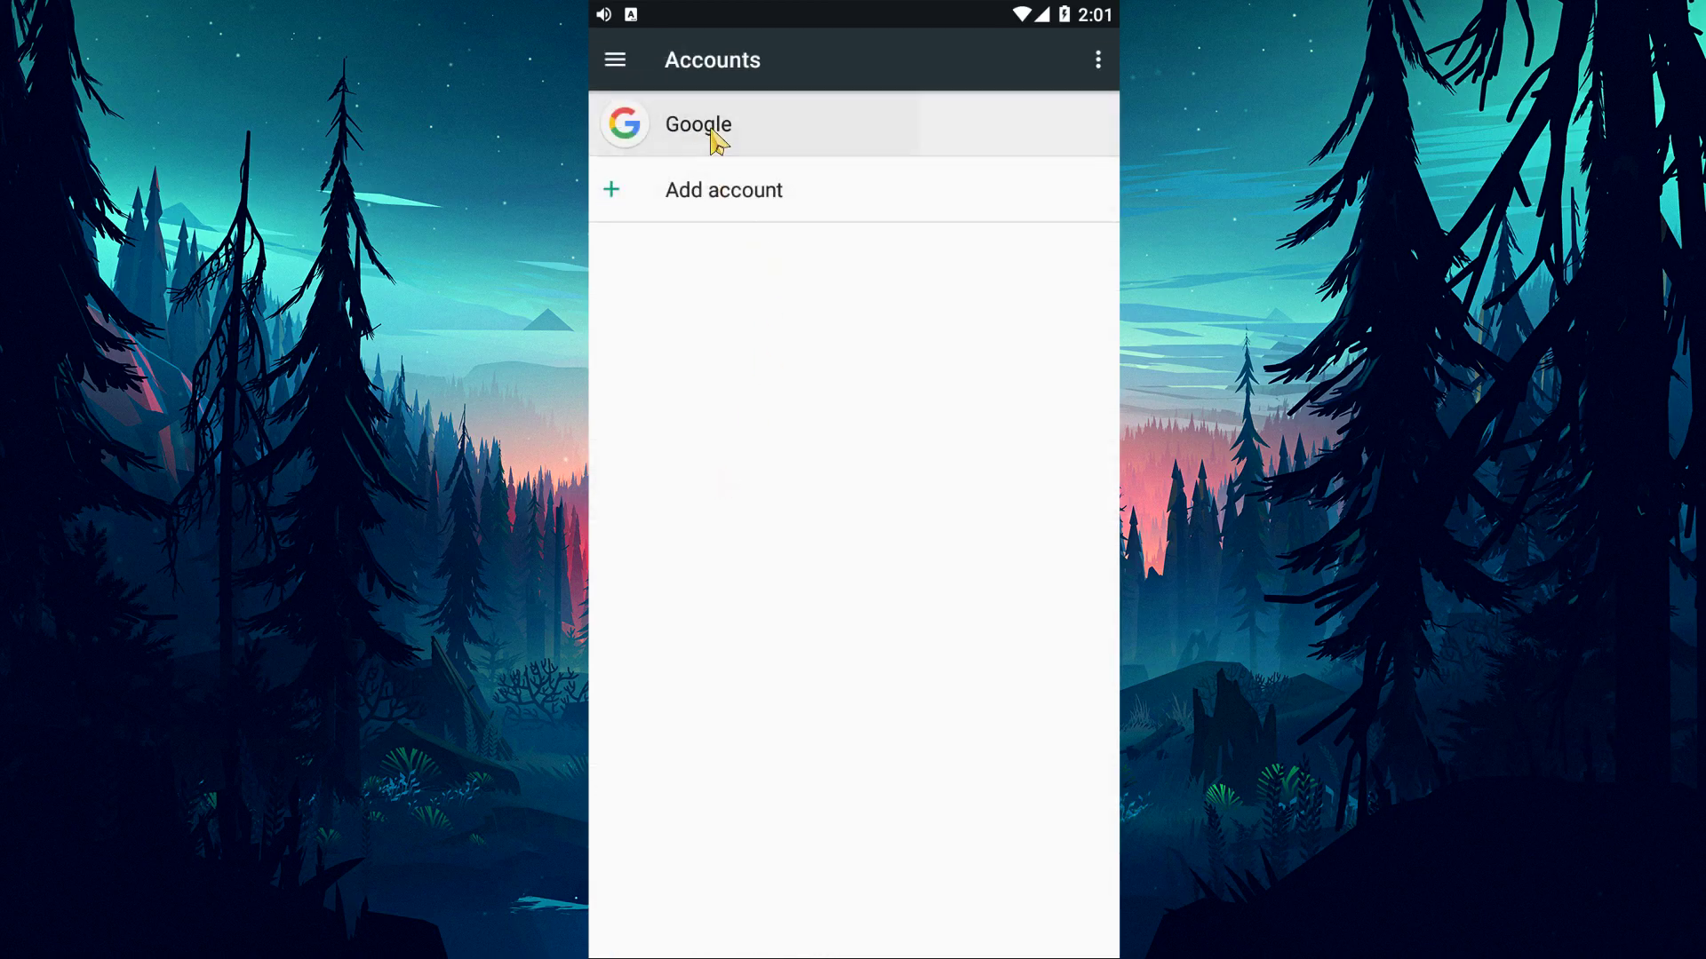
{"action": "left_click", "coordinate": [1098, 62]}
{"action": "left_click", "coordinate": [993, 119]}
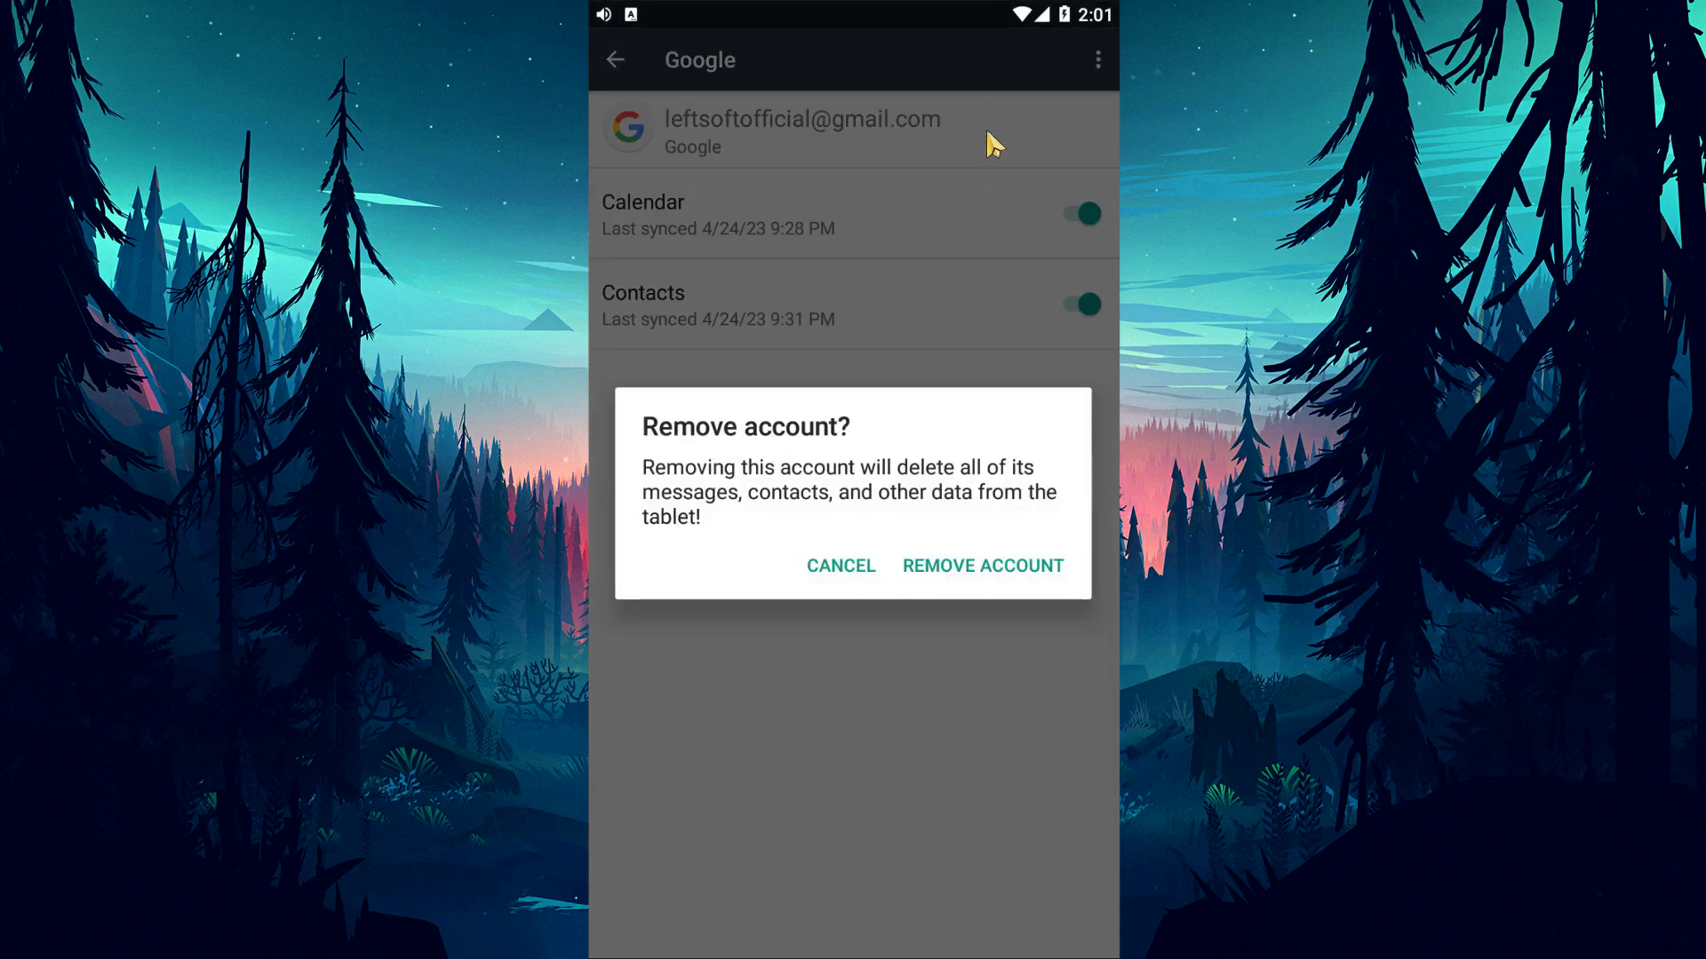
{"action": "left_click", "coordinate": [997, 568]}
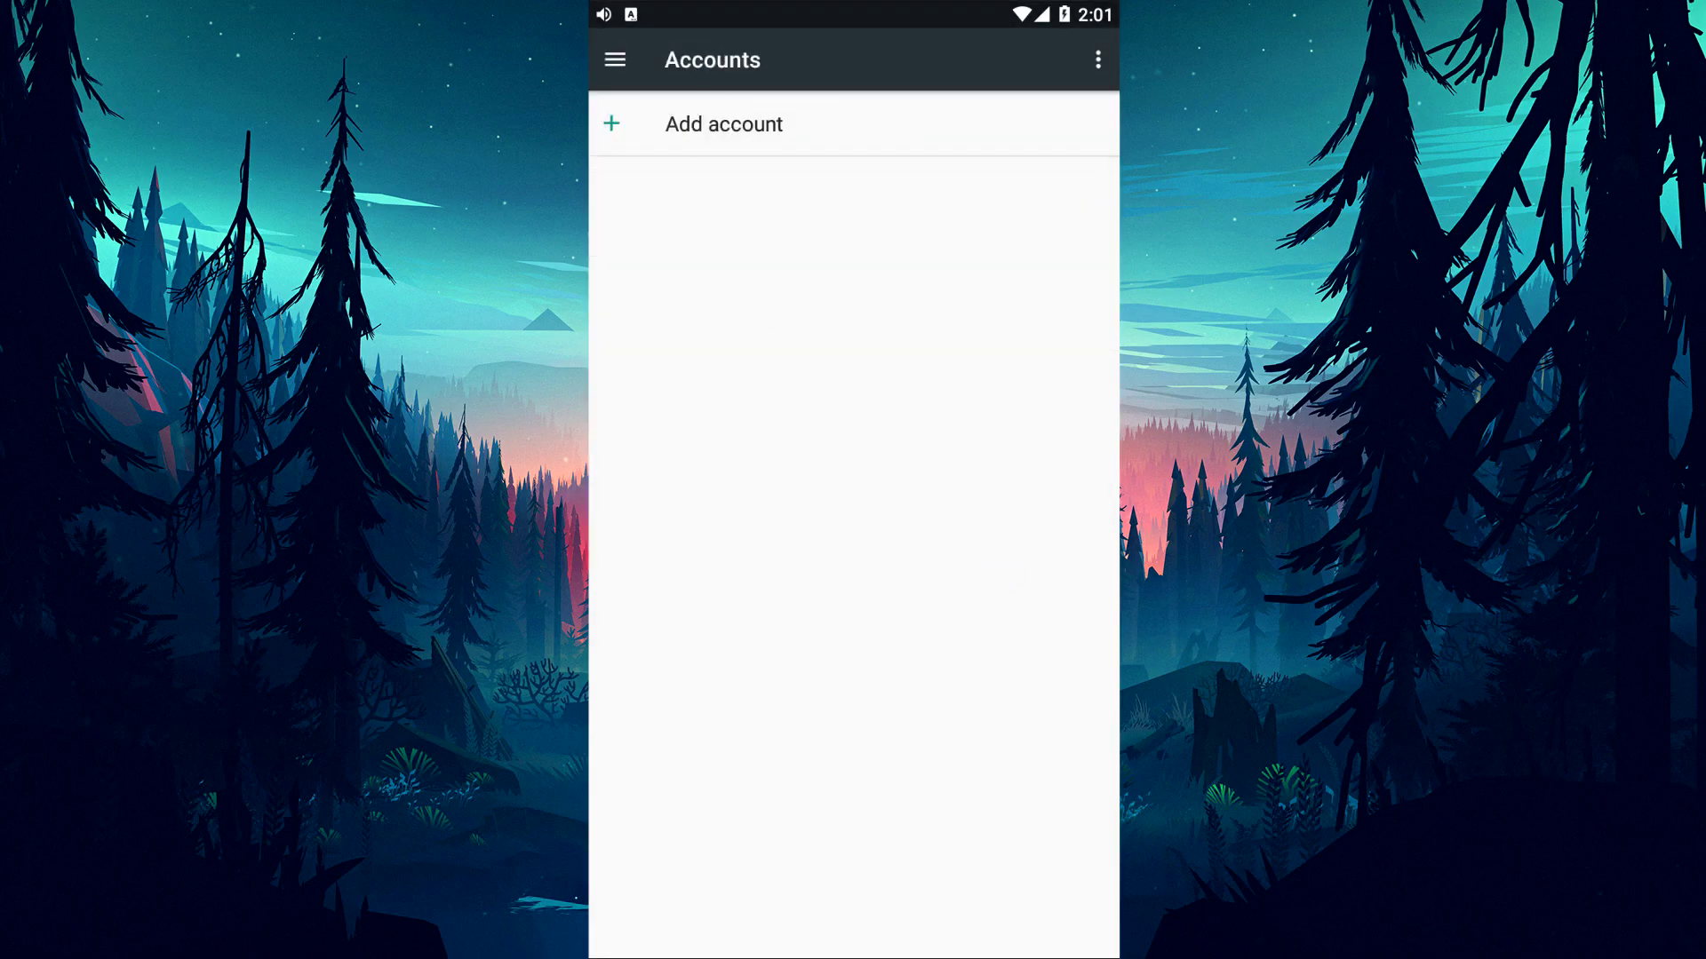
Return to the home screen and open the Play Store and Play Games to reach the Google sign-in.
{"action": "key", "text": "Escape"}
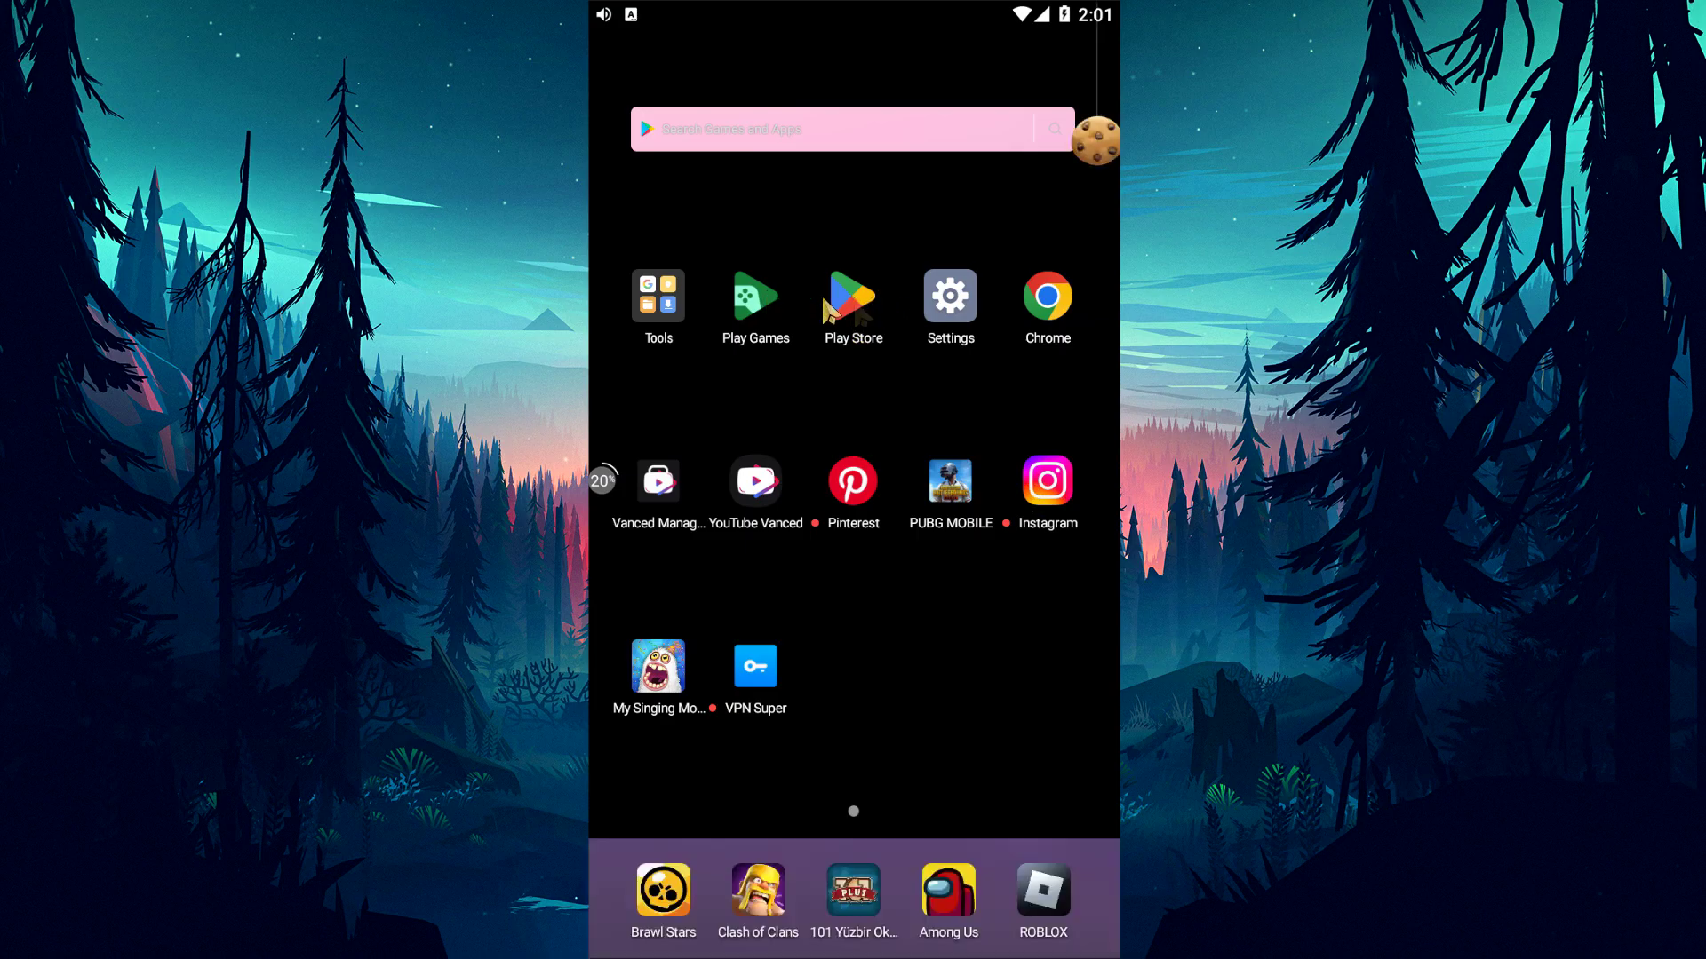
{"action": "left_click", "coordinate": [855, 302]}
{"action": "left_click", "coordinate": [759, 306]}
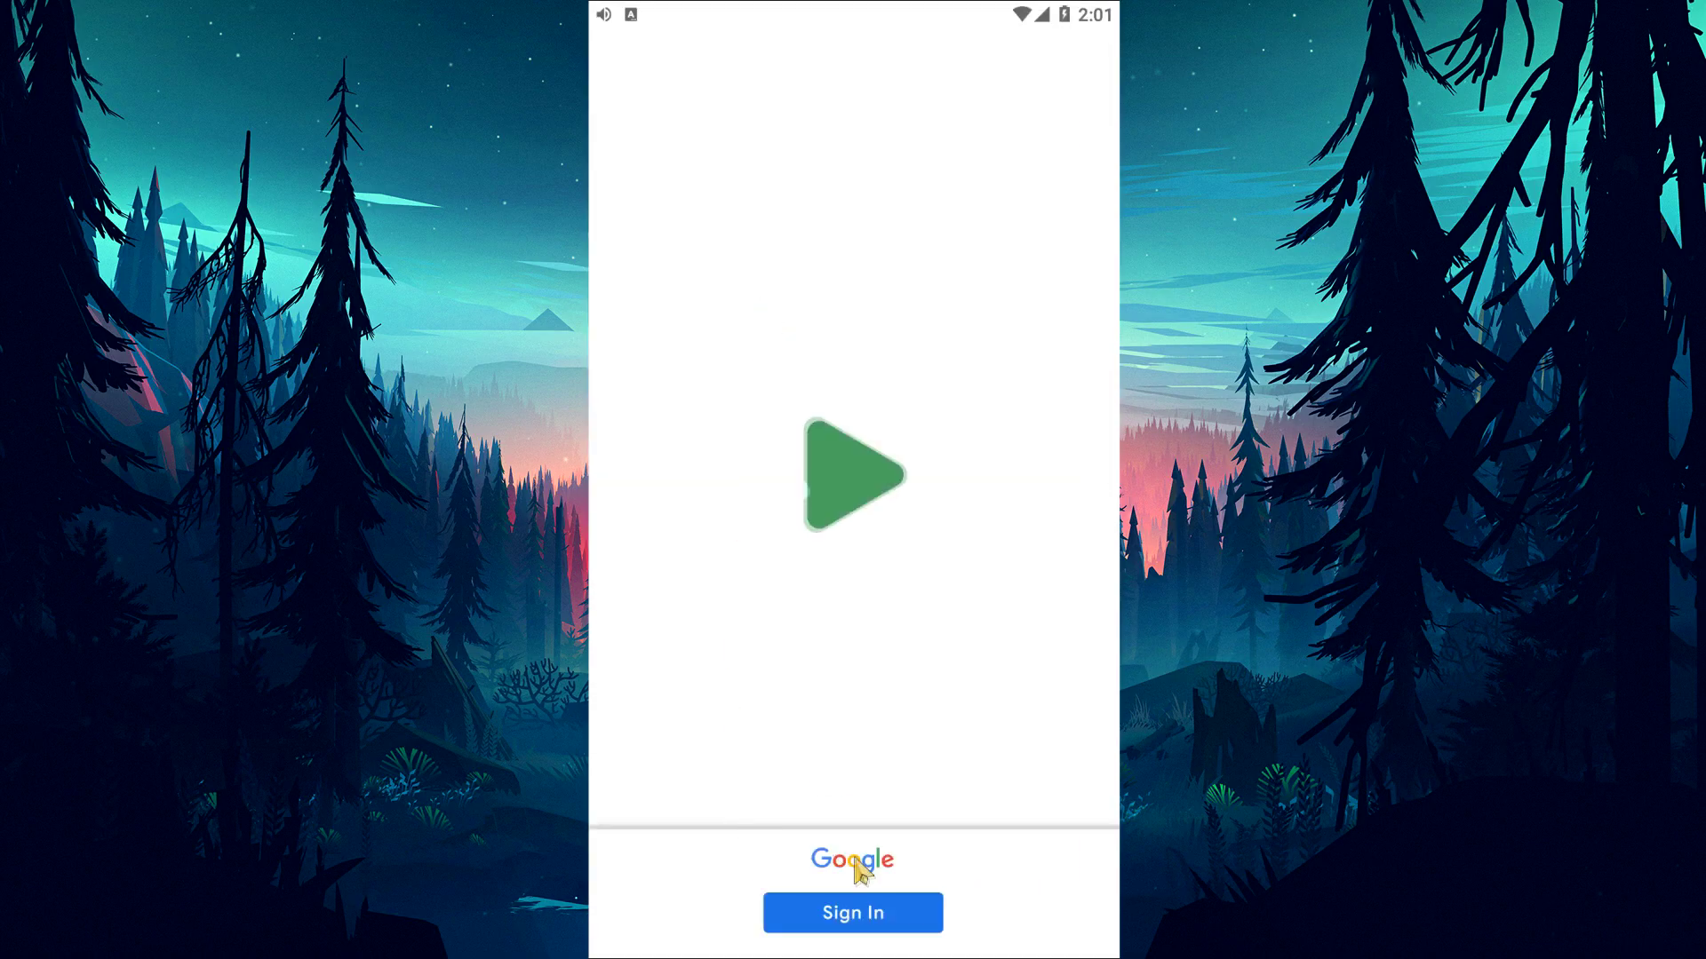